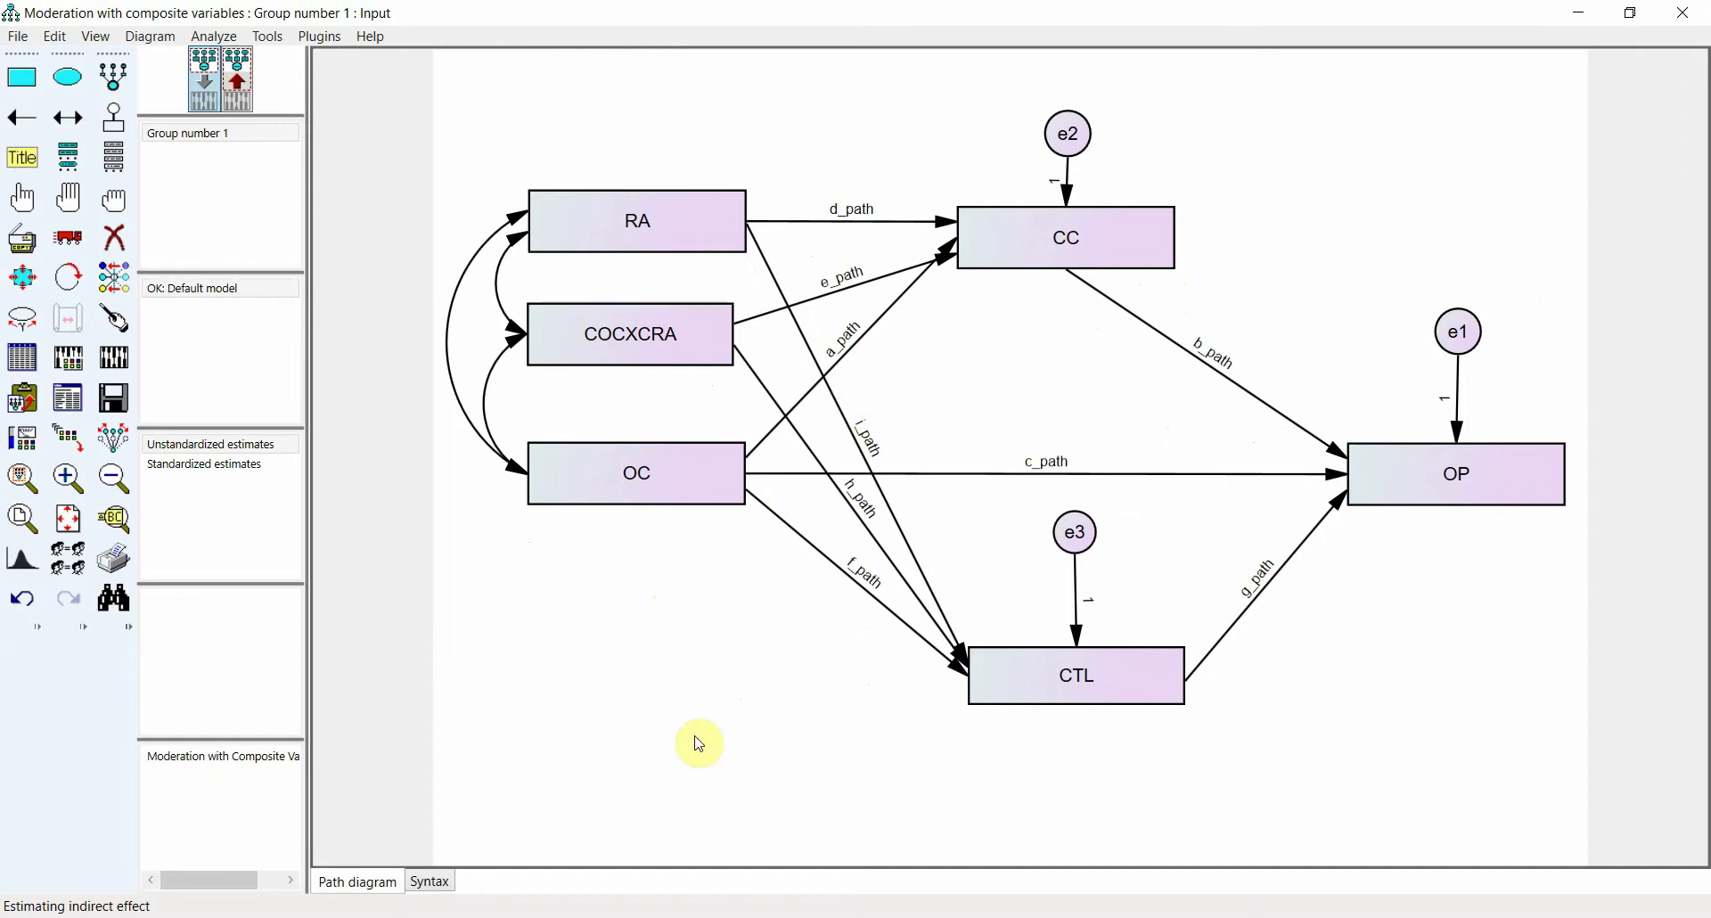
- Open the indirect effect estimand code in an editor at the top-left and highlight the indirectAB formula
{"action": "left_click", "coordinate": [74, 907]}
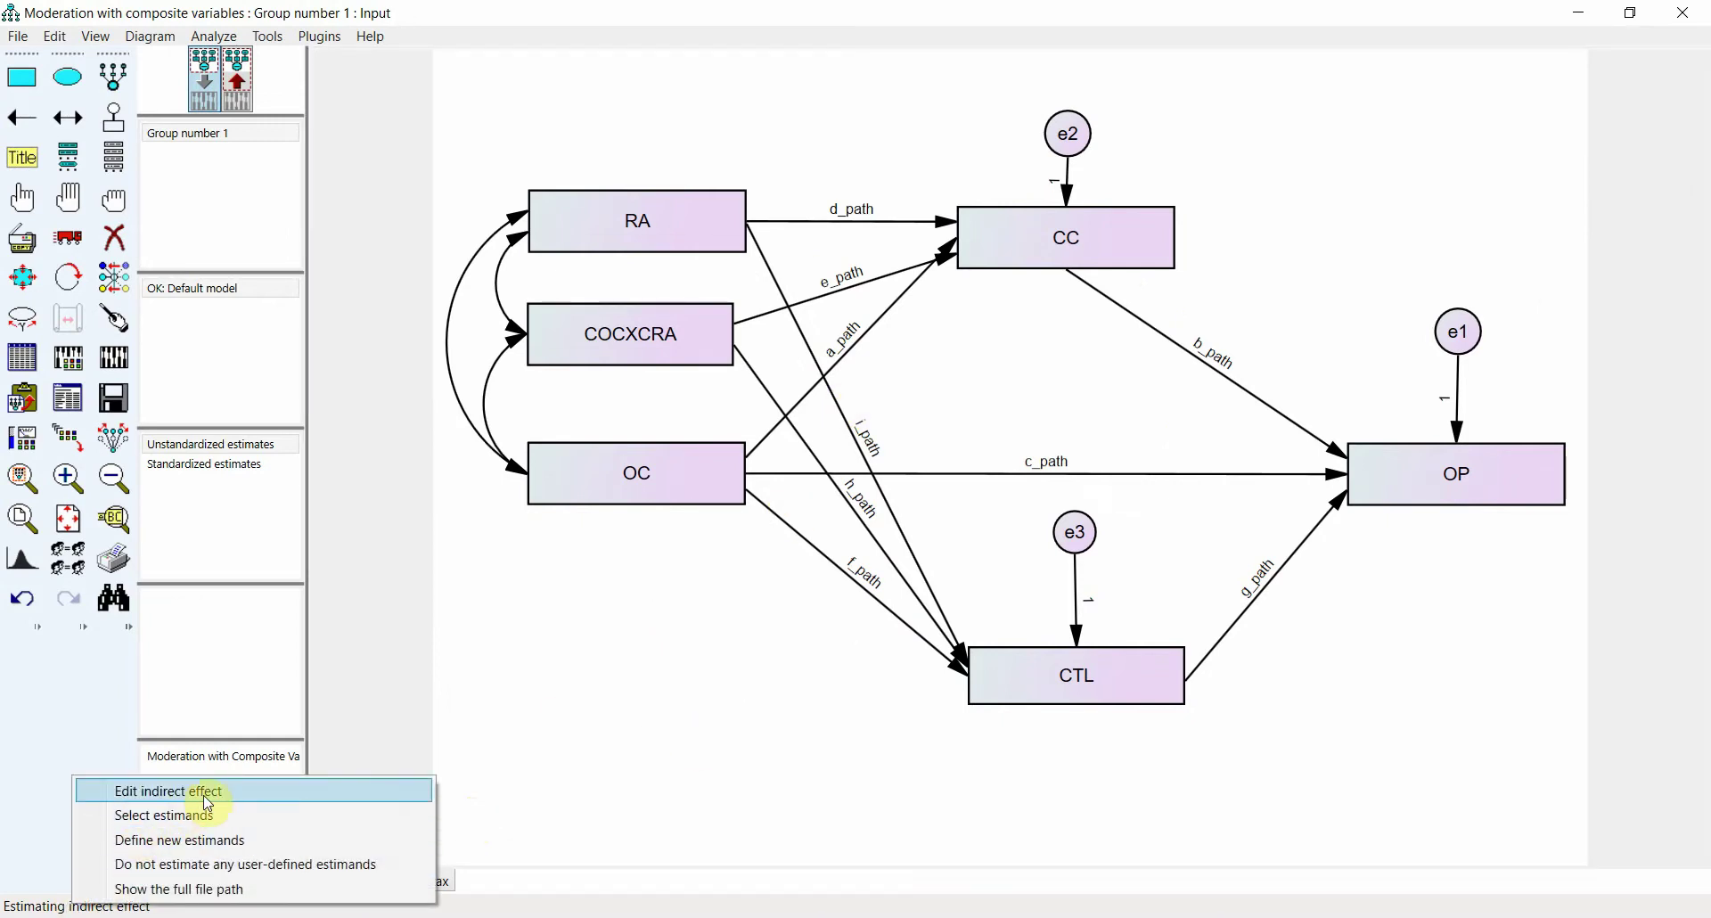
{"action": "left_click", "coordinate": [257, 795]}
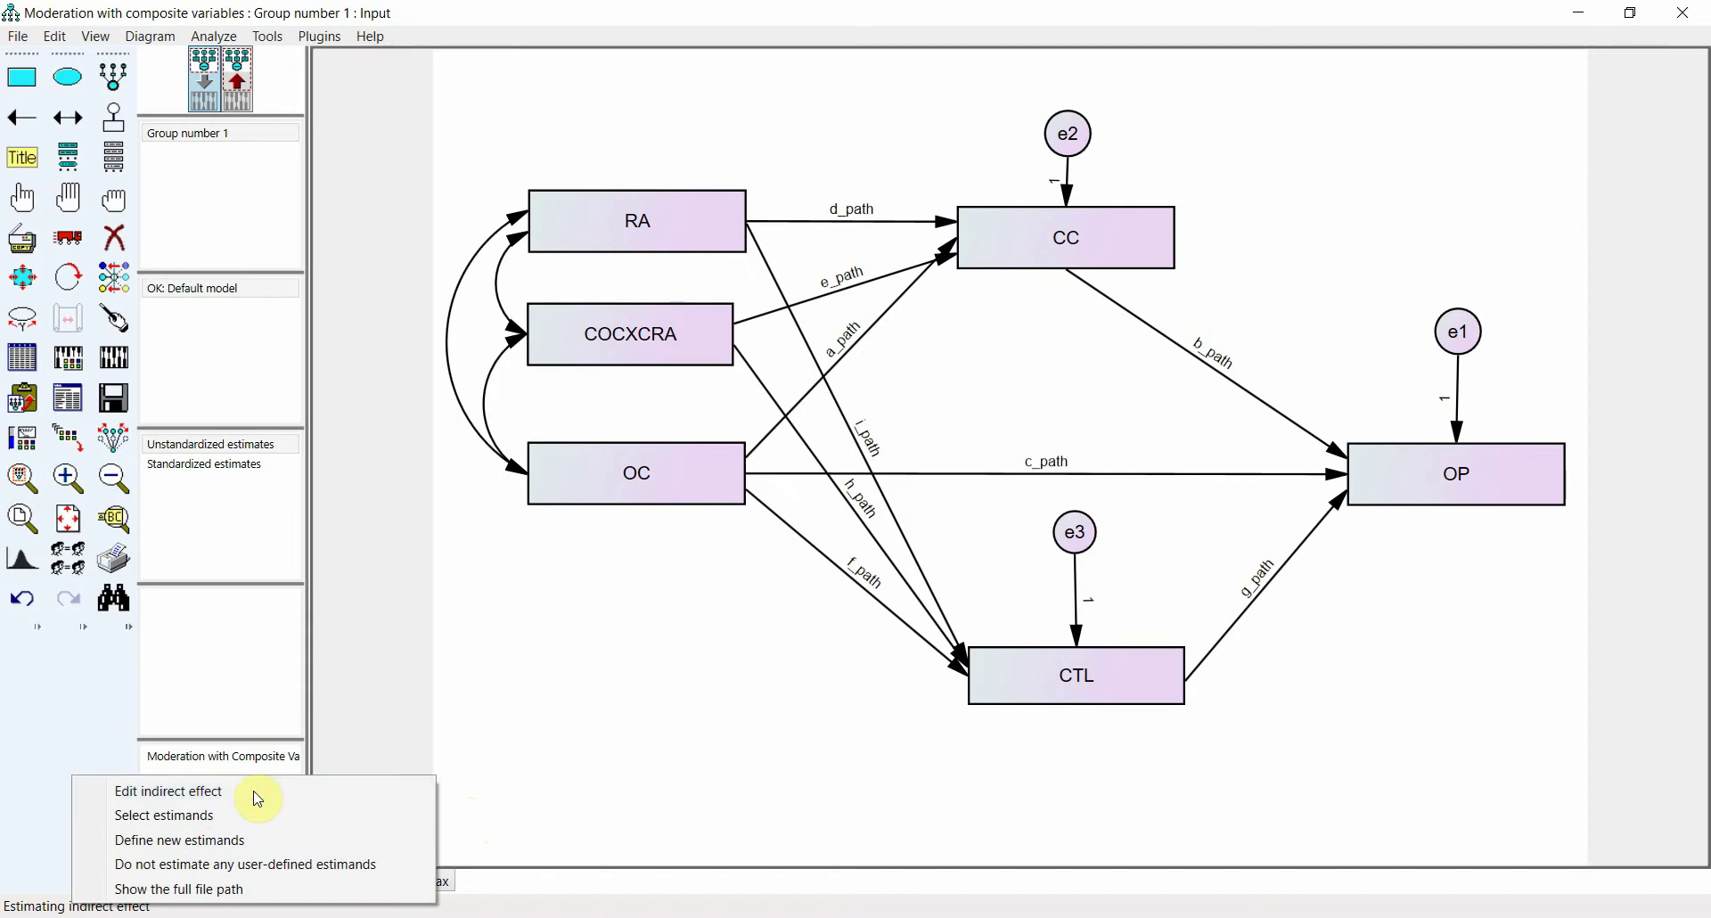
{"action": "left_click_drag", "start_coordinate": [915, 219], "coordinate": [430, 19]}
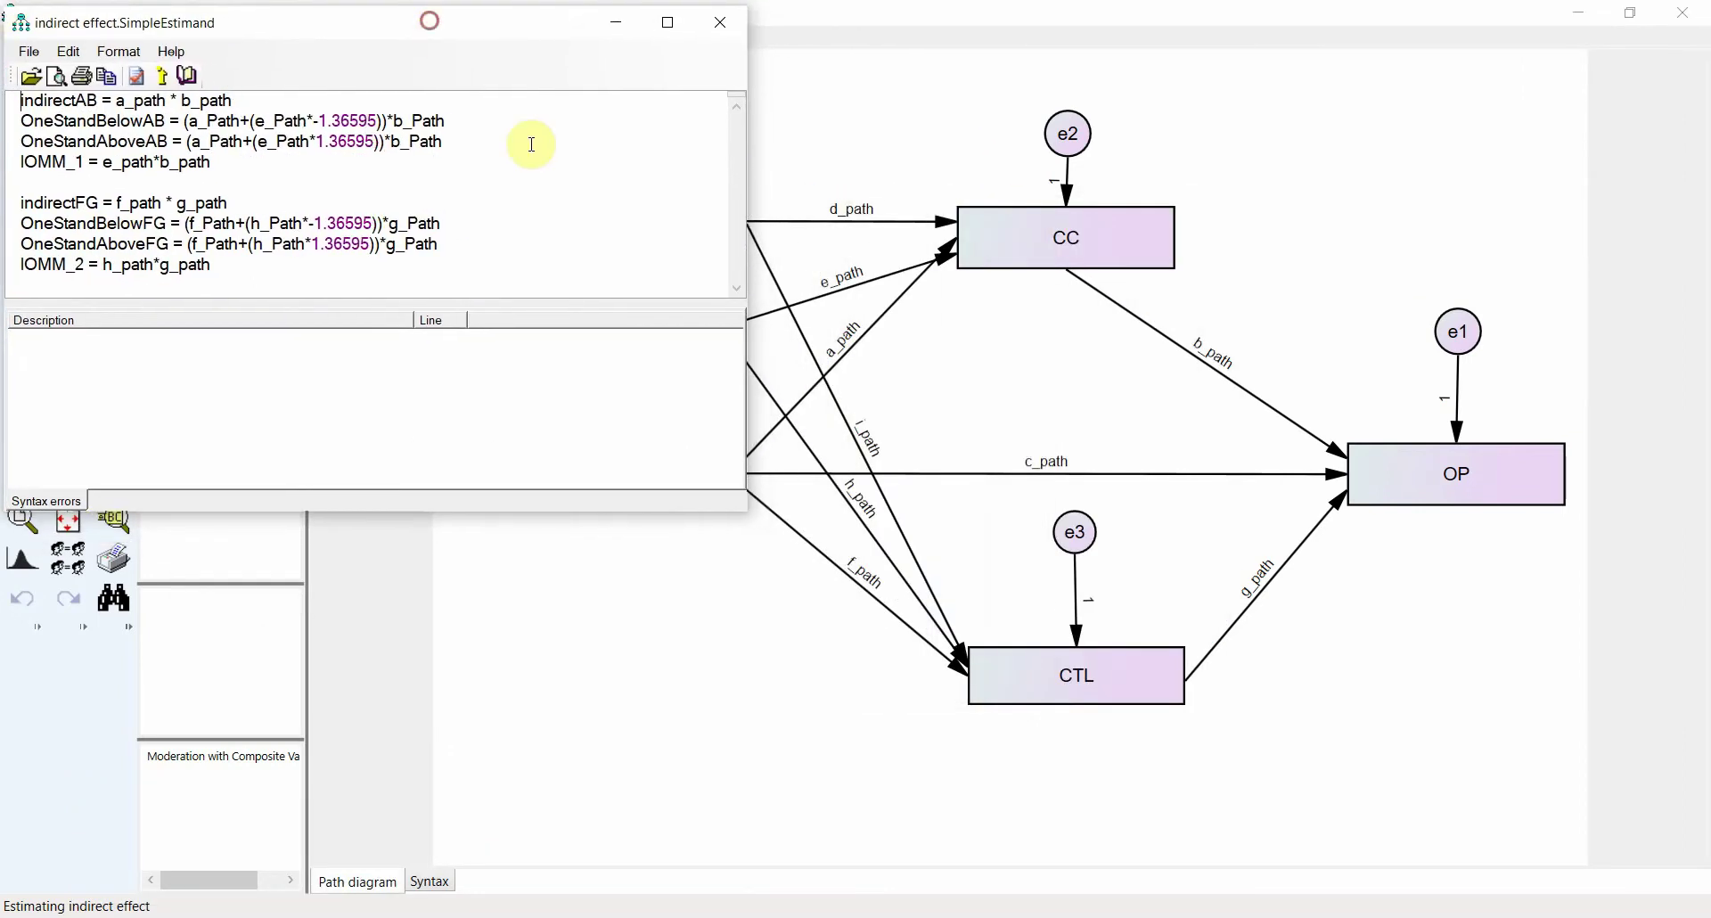
{"action": "left_click_drag", "start_coordinate": [753, 227], "coordinate": [489, 170]}
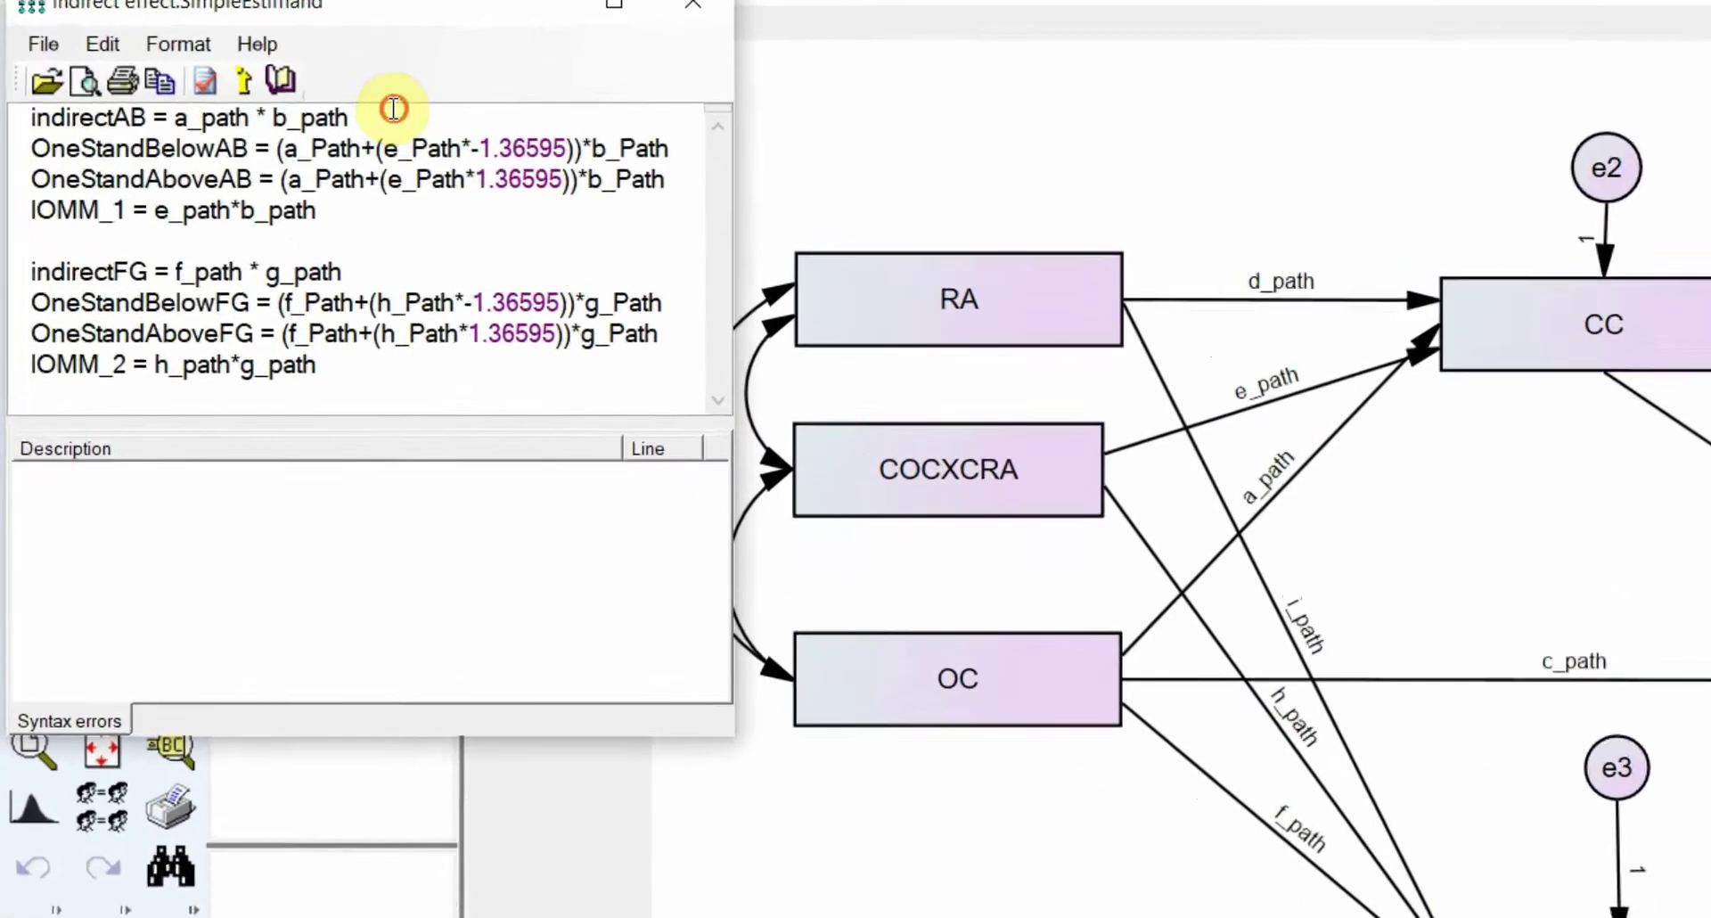
{"action": "left_click_drag", "start_coordinate": [233, 101], "coordinate": [21, 101]}
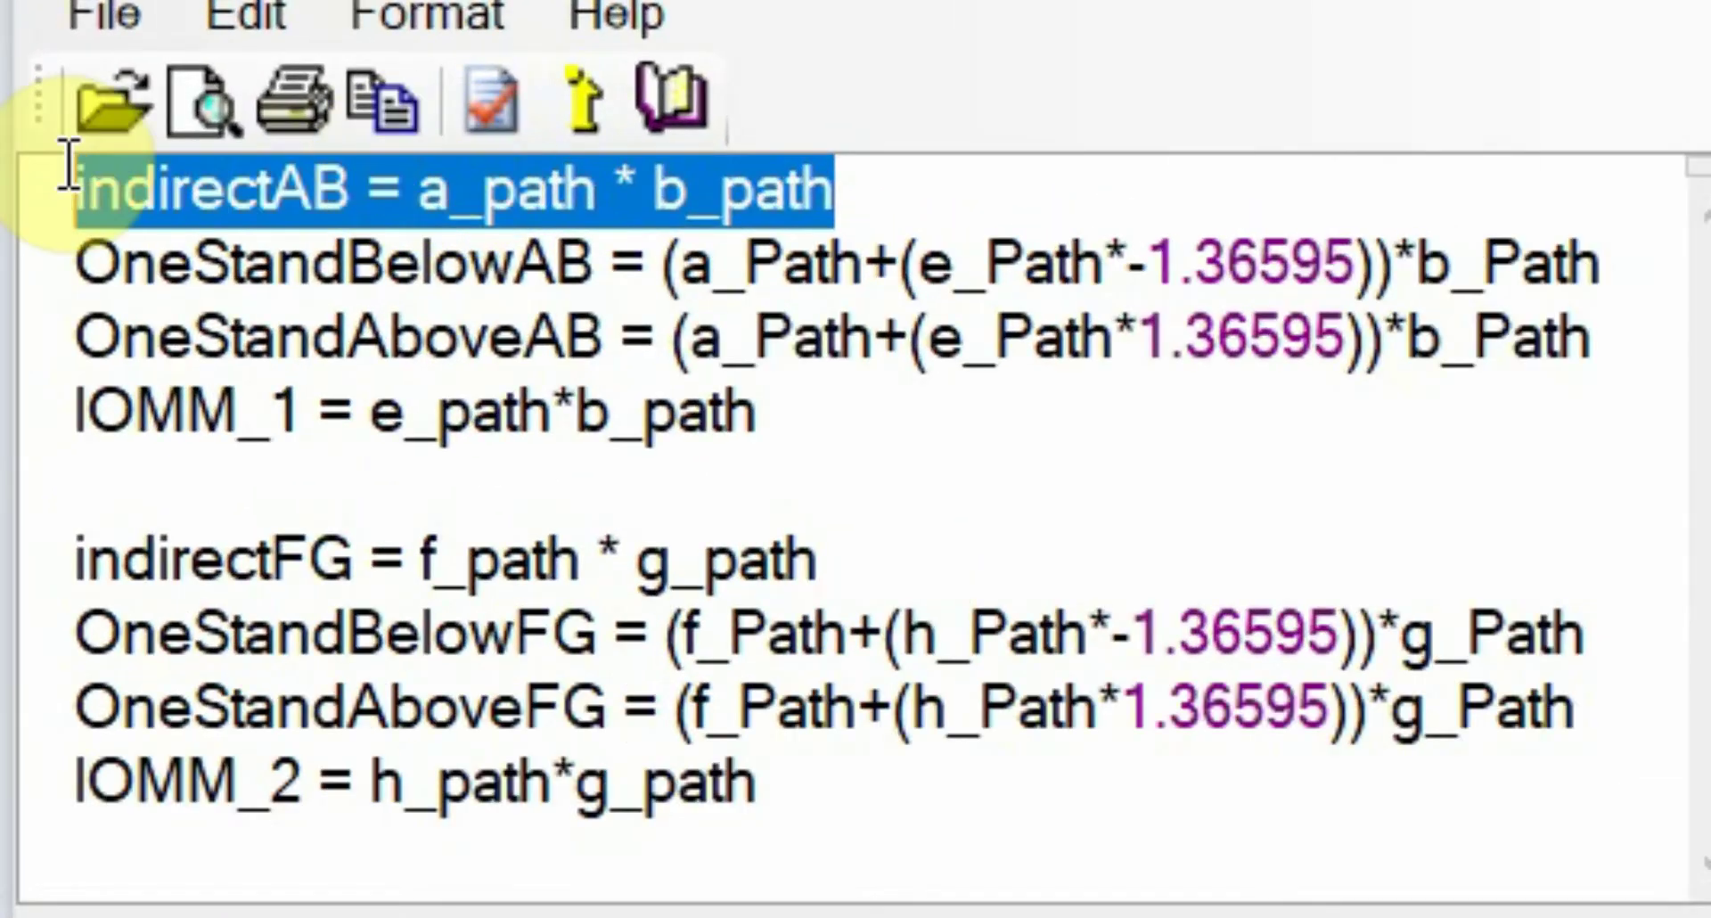
{"action": "left_click", "coordinate": [361, 198]}
{"action": "left_click_drag", "start_coordinate": [361, 197], "coordinate": [30, 162]}
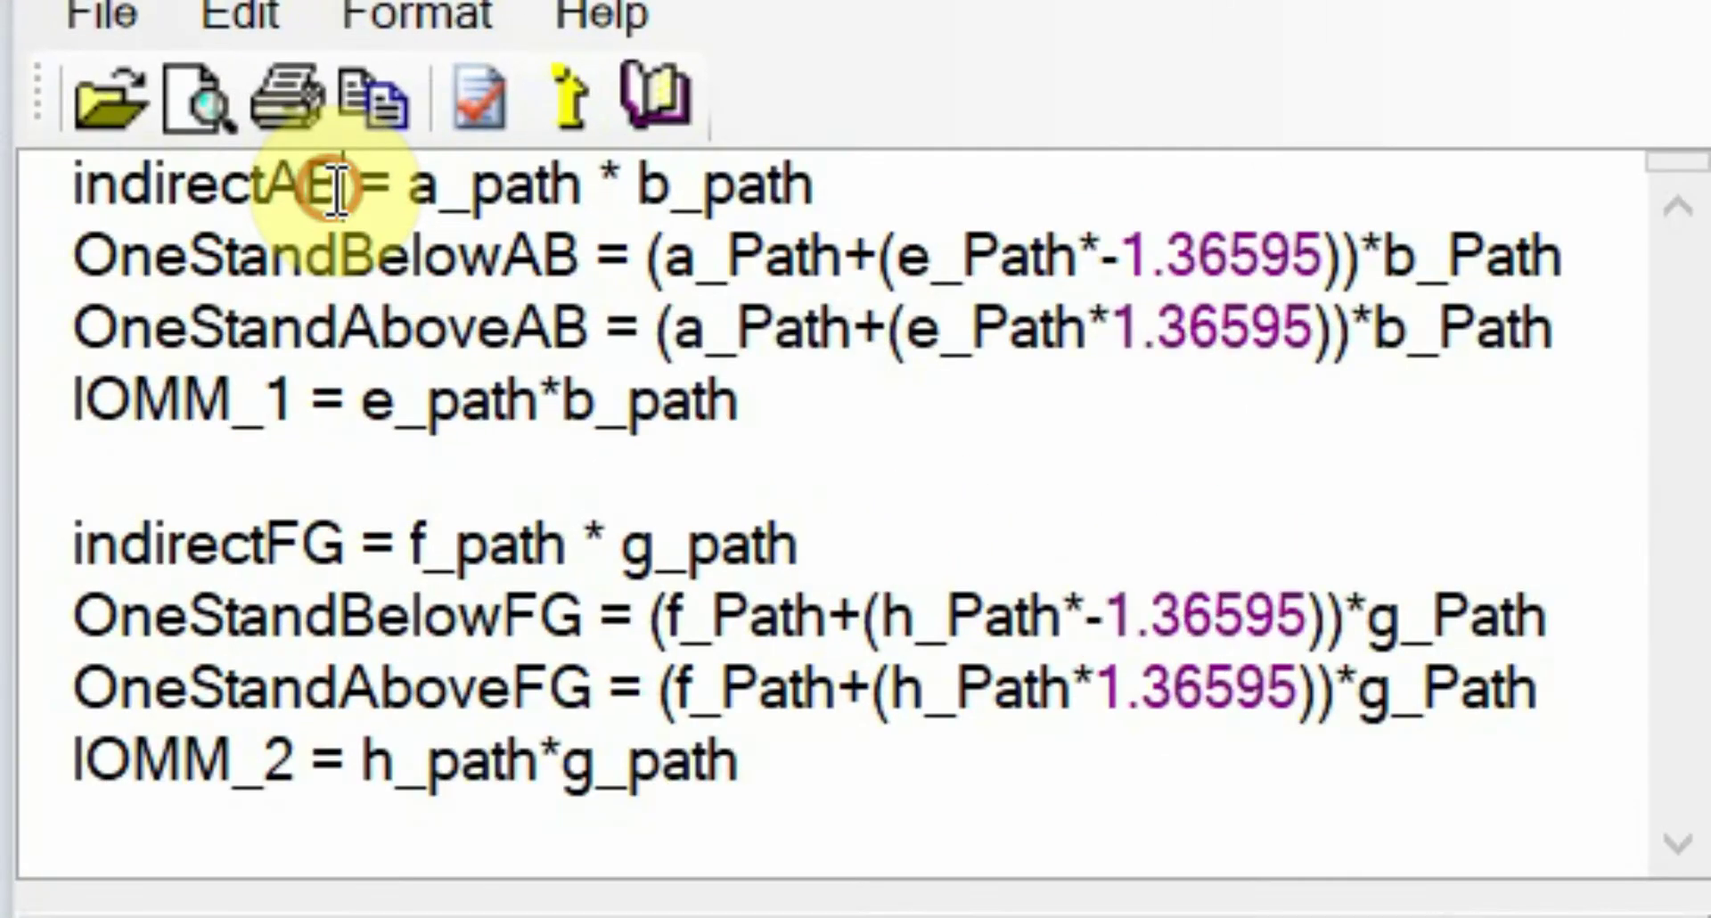
{"action": "left_click_drag", "start_coordinate": [308, 183], "coordinate": [31, 126]}
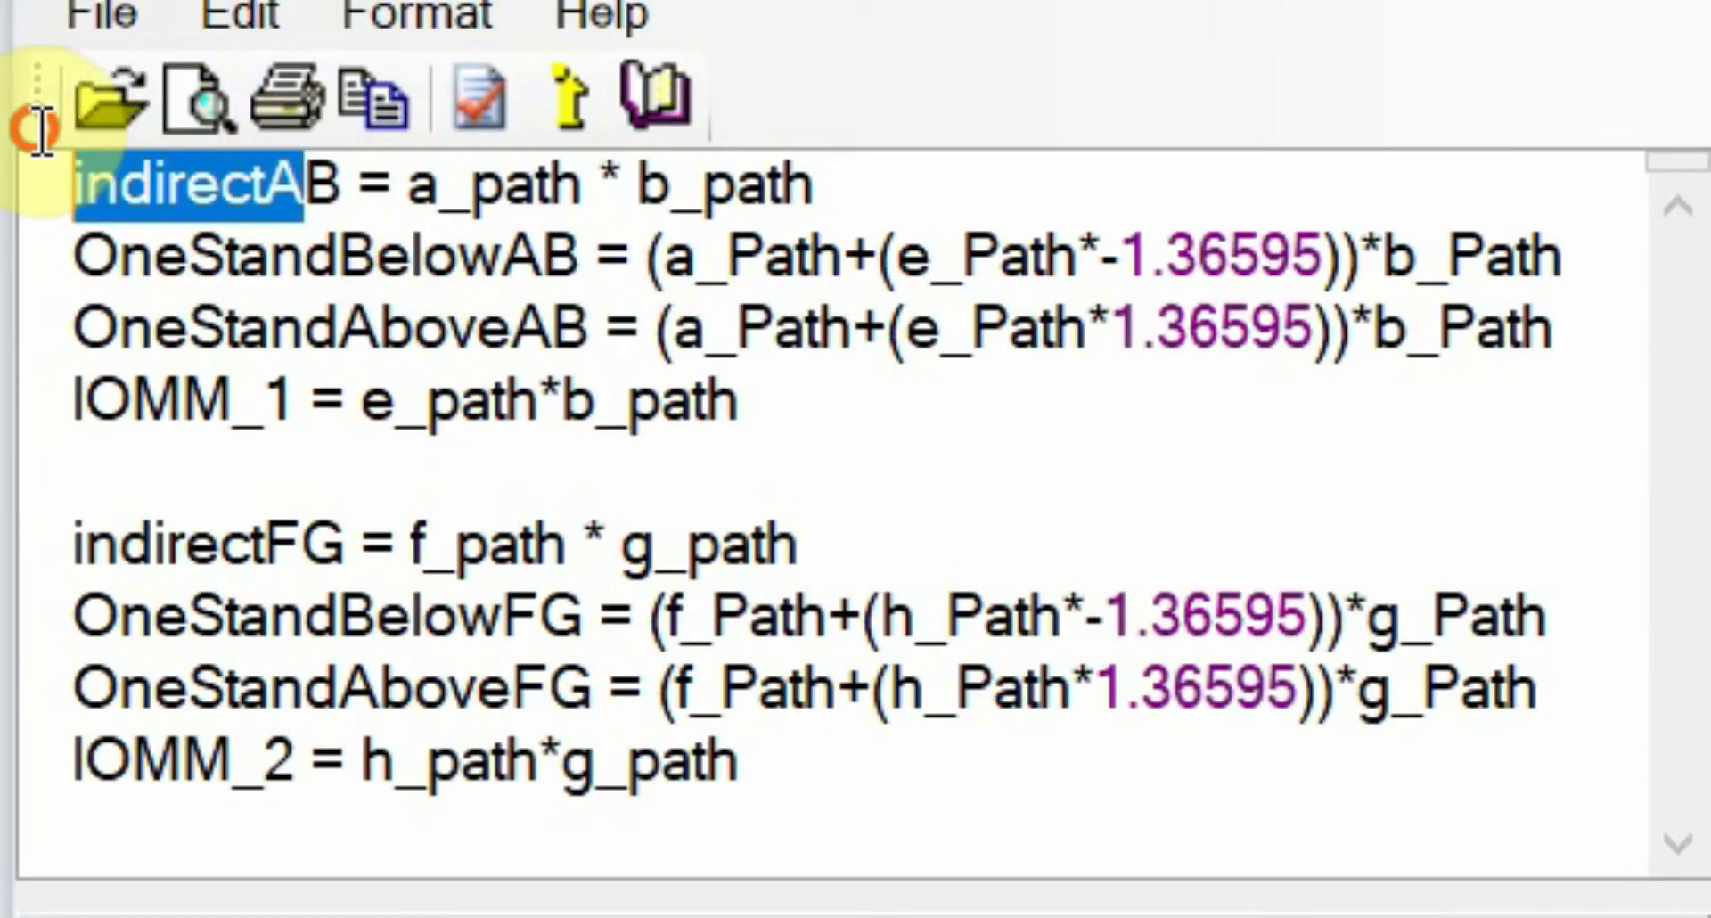
{"action": "left_click", "coordinate": [509, 188]}
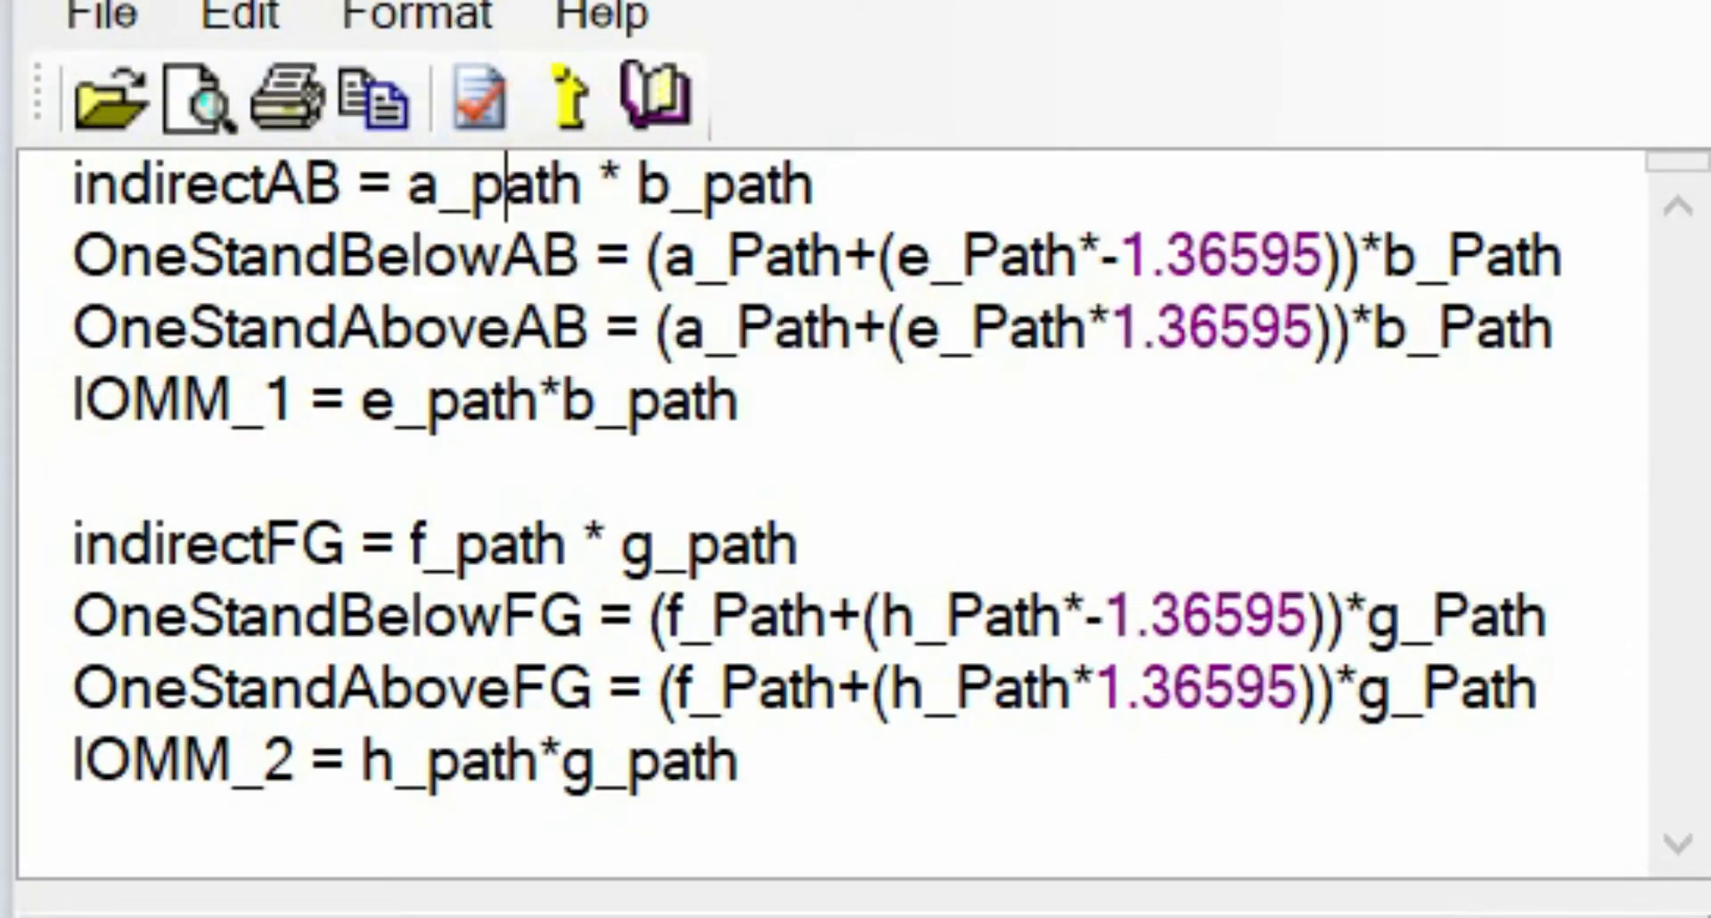
{"action": "left_click_drag", "start_coordinate": [869, 184], "coordinate": [412, 179]}
{"action": "left_click", "coordinate": [554, 185]}
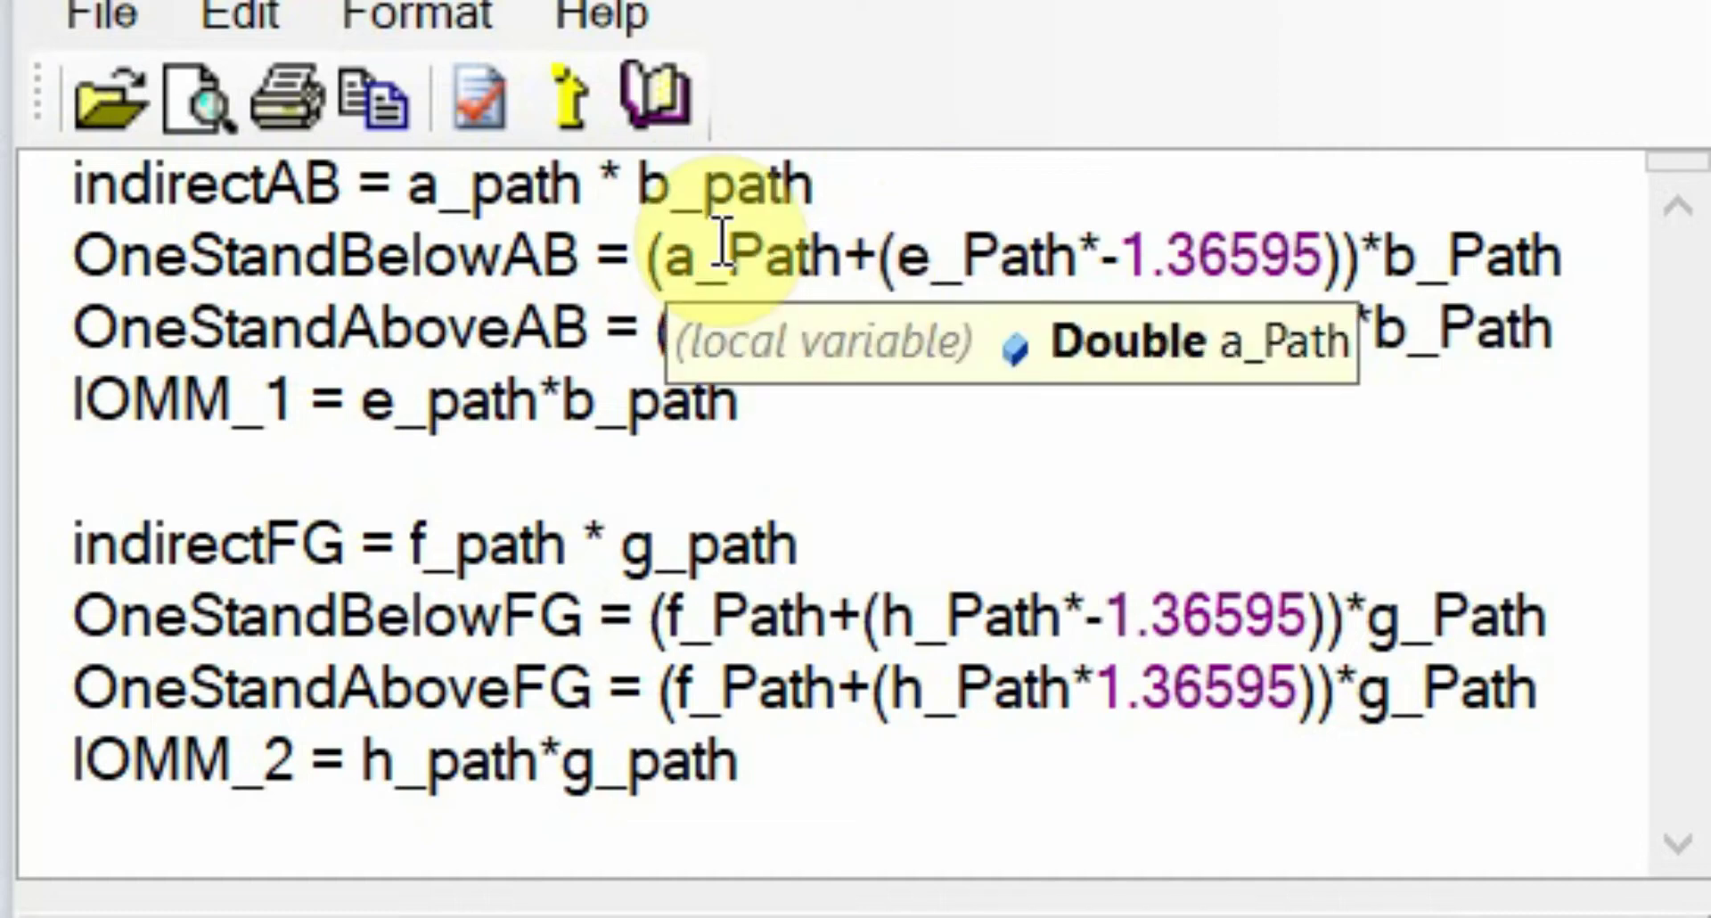
{"action": "left_click", "coordinate": [94, 254]}
{"action": "left_click_drag", "start_coordinate": [98, 254], "coordinate": [581, 257]}
{"action": "left_click_drag", "start_coordinate": [118, 328], "coordinate": [605, 343]}
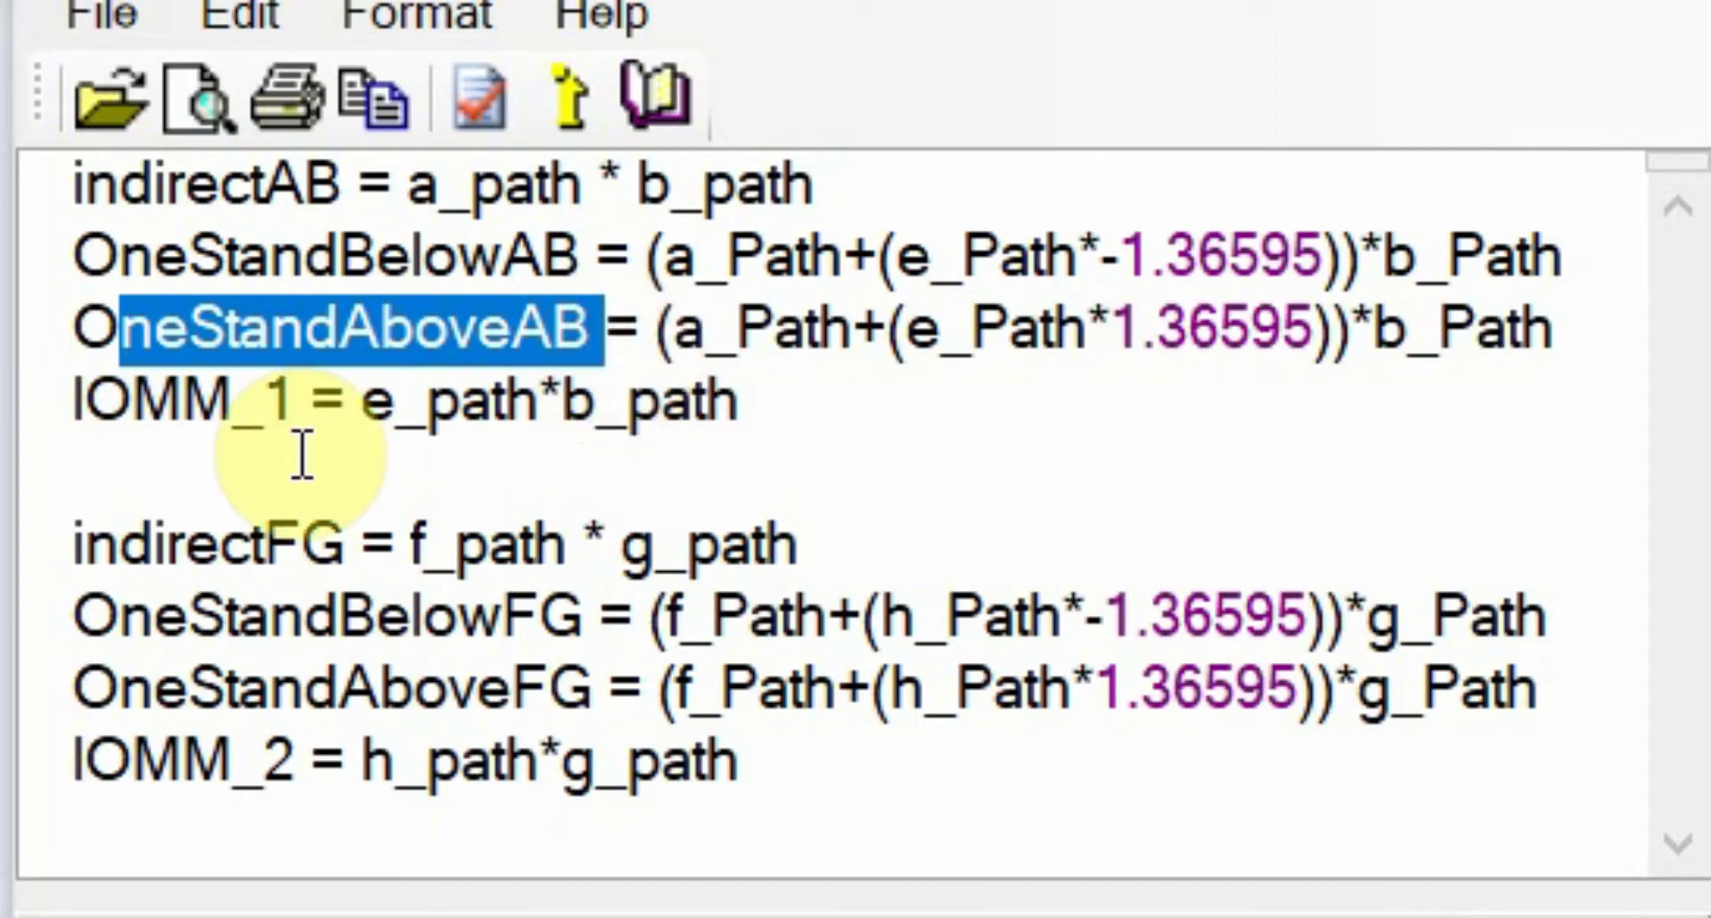
{"action": "left_click_drag", "start_coordinate": [588, 328], "coordinate": [51, 329]}
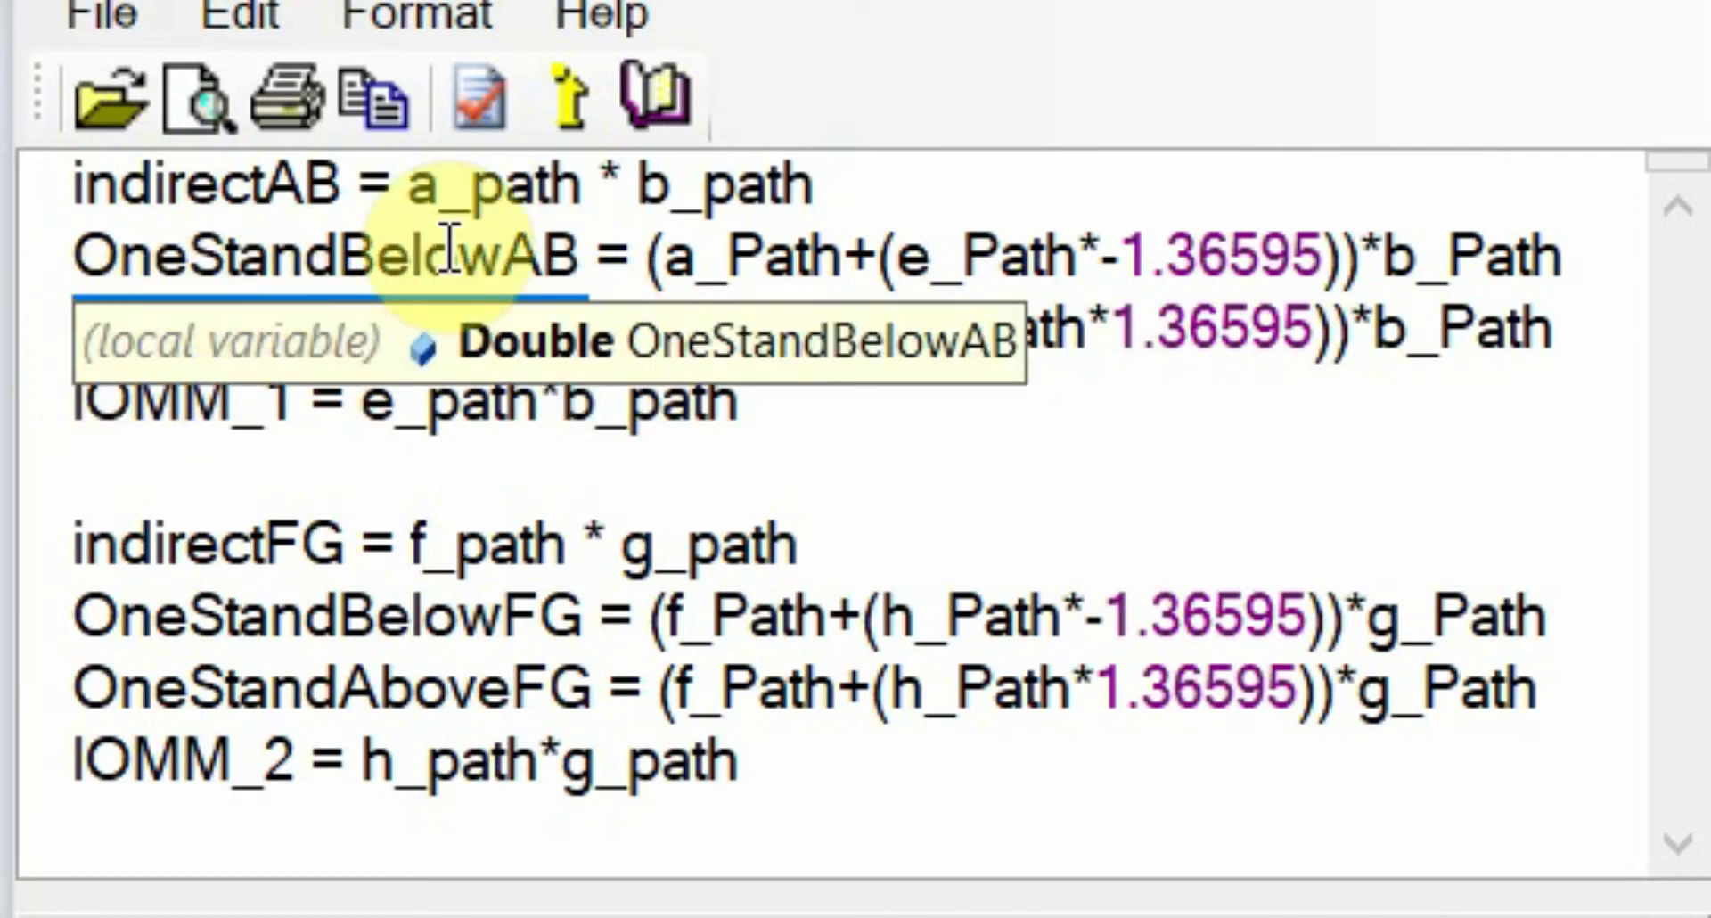
{"action": "left_click_drag", "start_coordinate": [594, 256], "coordinate": [51, 245]}
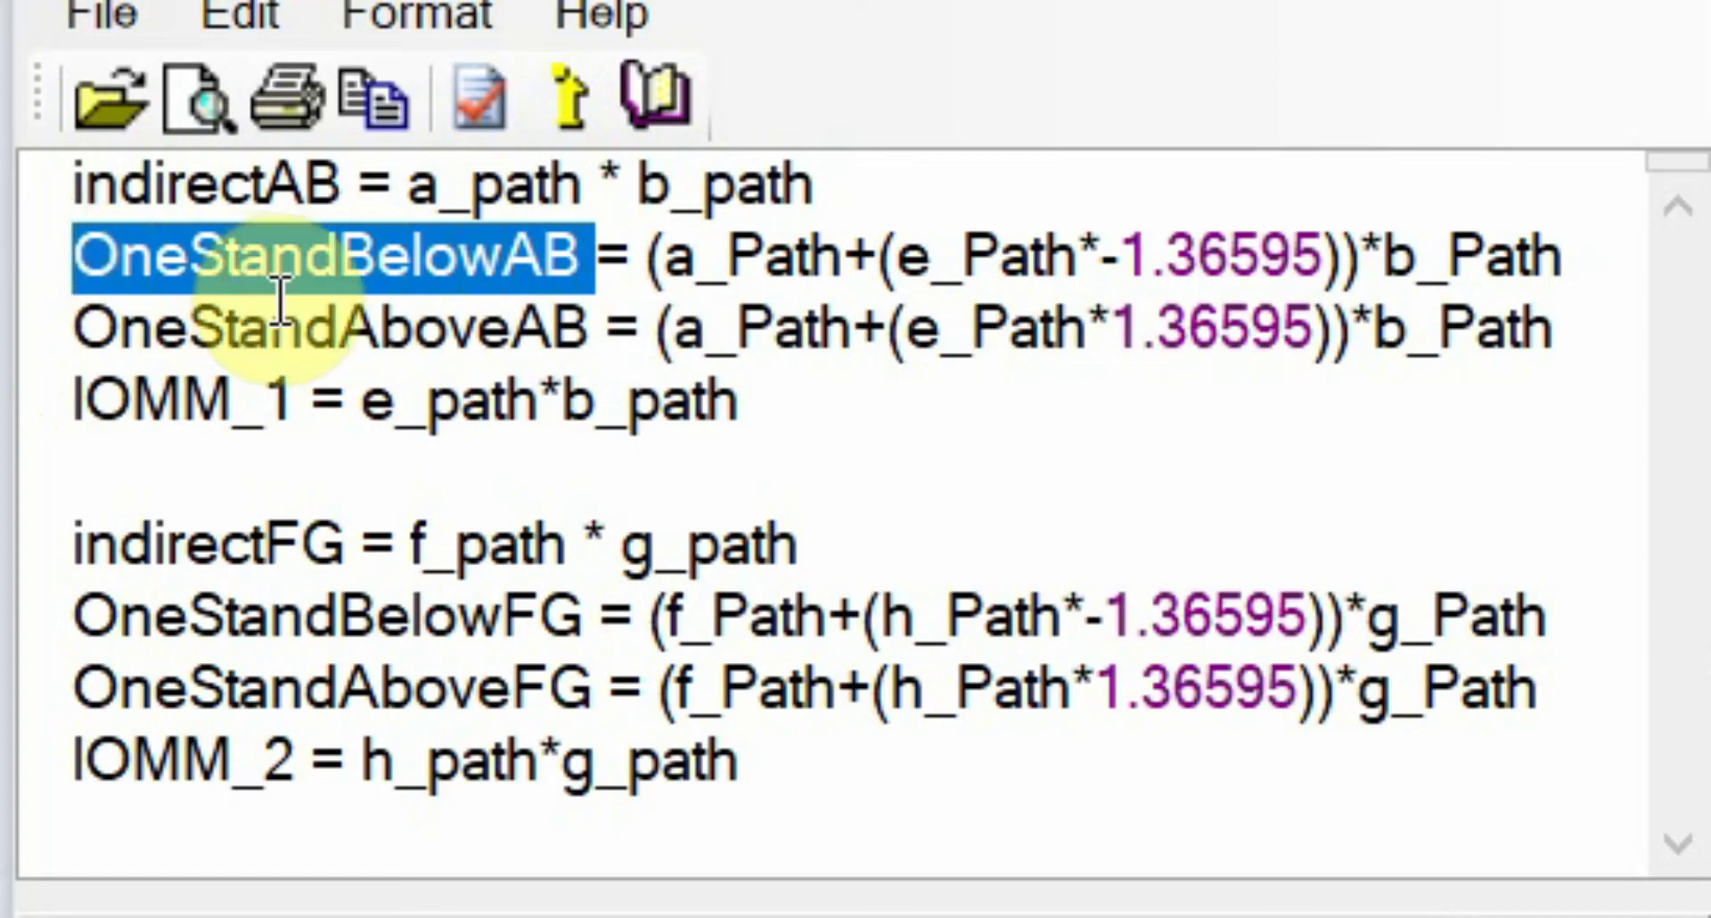
{"action": "left_click", "coordinate": [471, 305]}
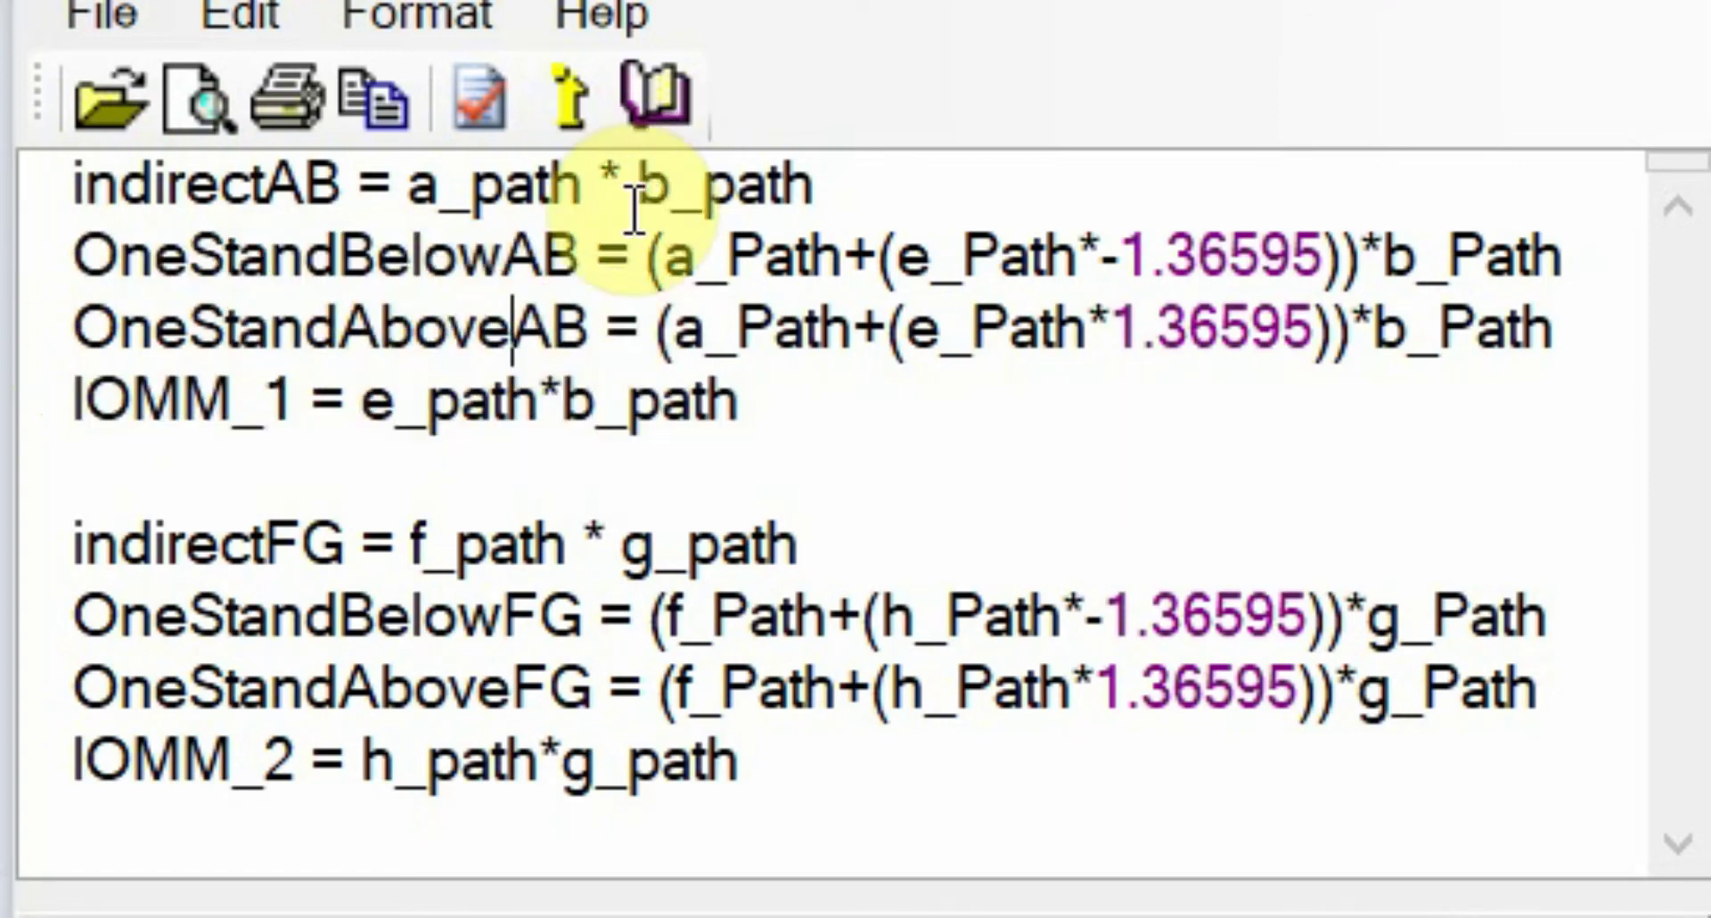
{"action": "left_click_drag", "start_coordinate": [590, 327], "coordinate": [77, 325]}
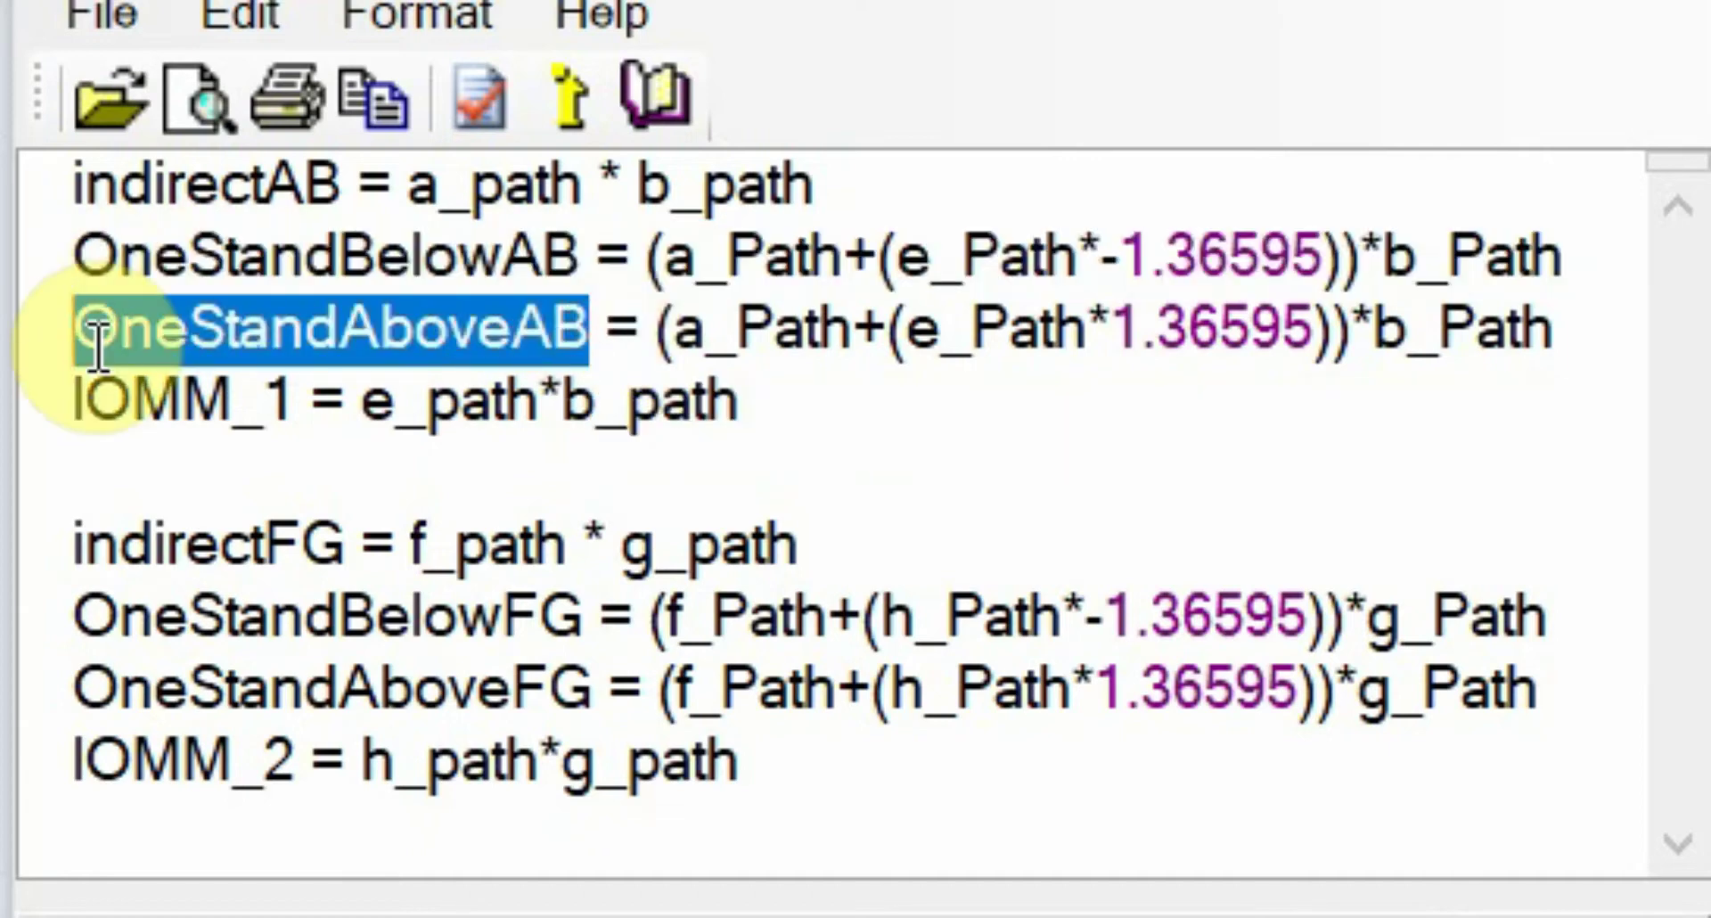
{"action": "left_click_drag", "start_coordinate": [592, 256], "coordinate": [134, 249]}
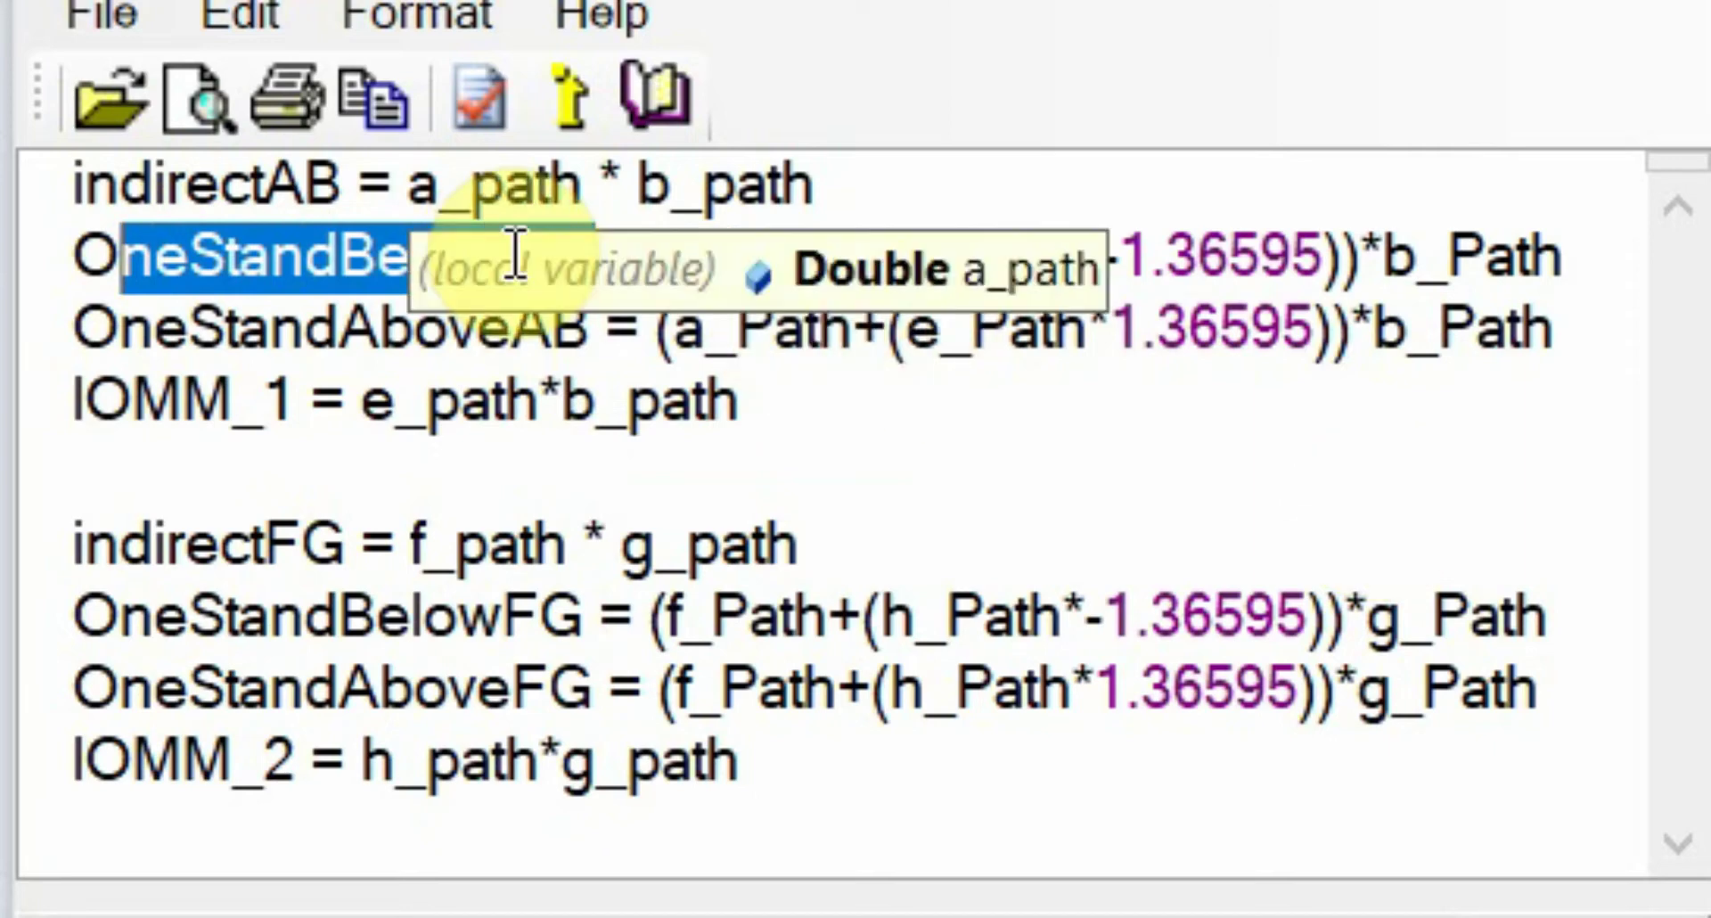
{"action": "left_click", "coordinate": [451, 329]}
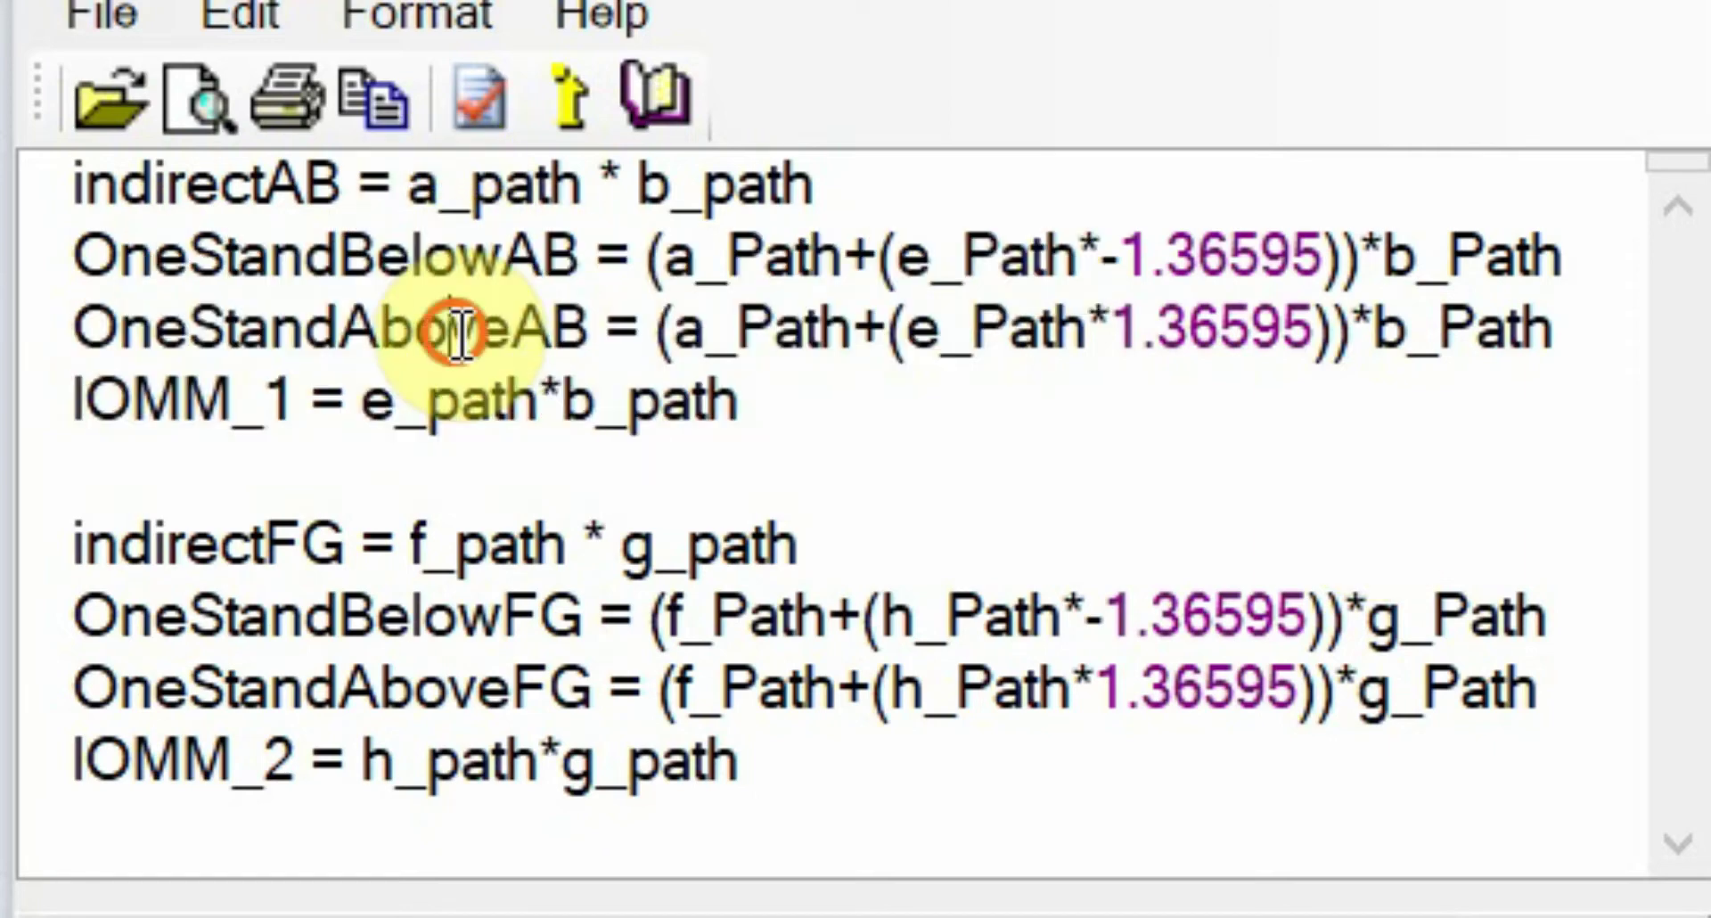
{"action": "left_click_drag", "start_coordinate": [647, 257], "coordinate": [1579, 245]}
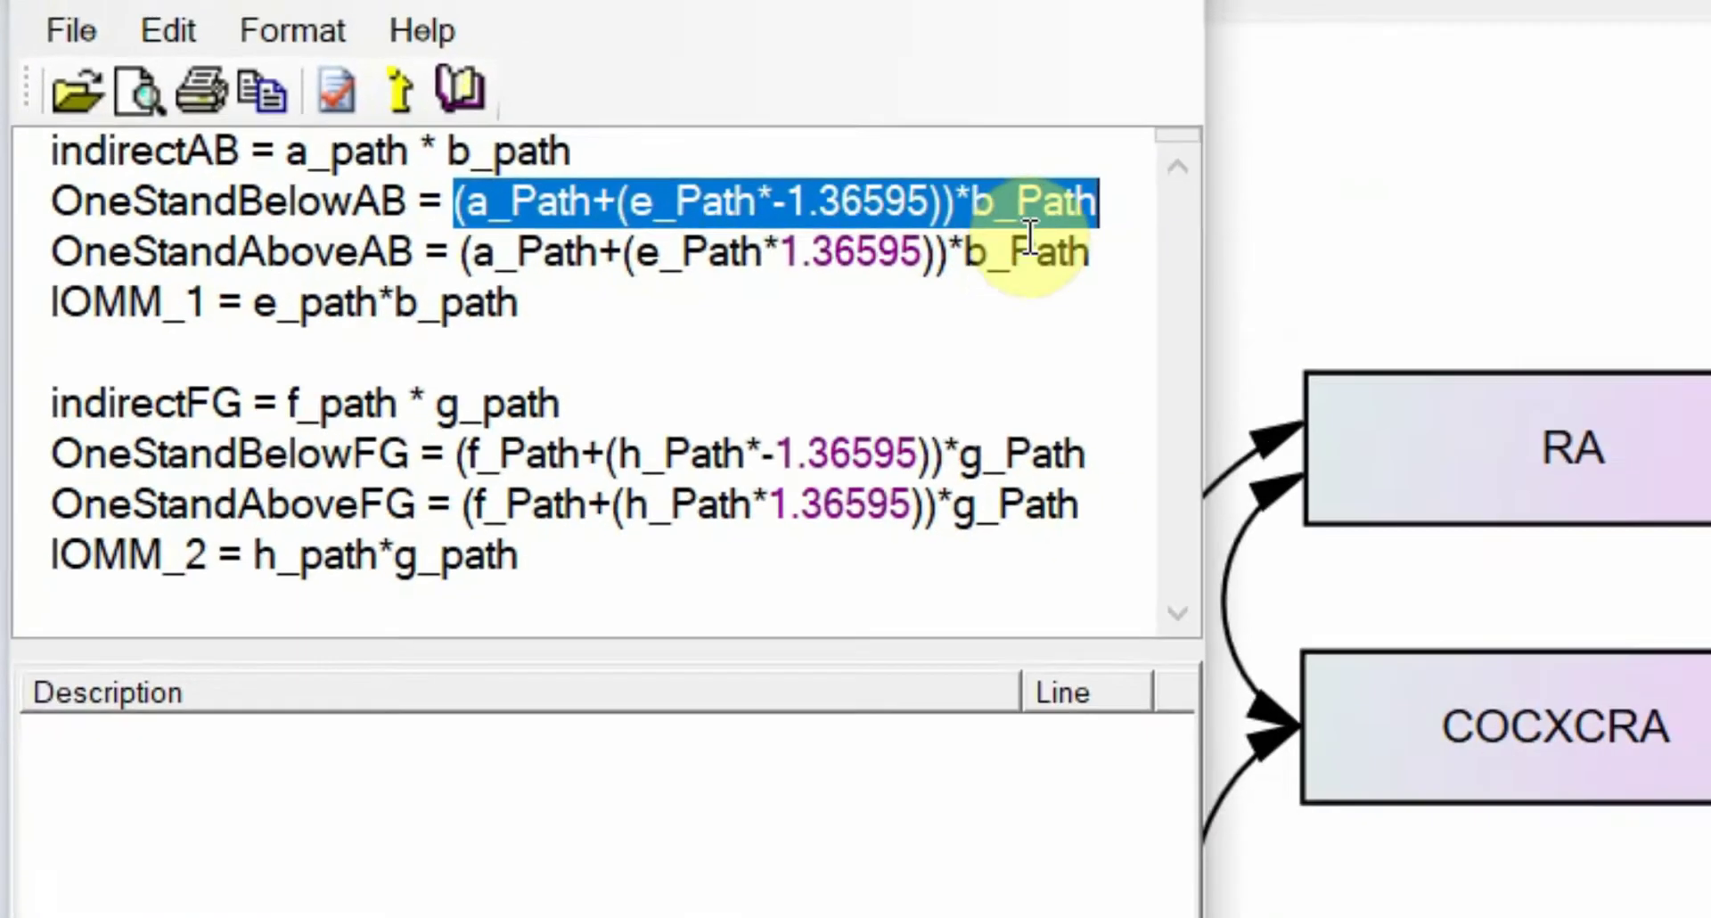
{"action": "left_click", "coordinate": [1579, 248]}
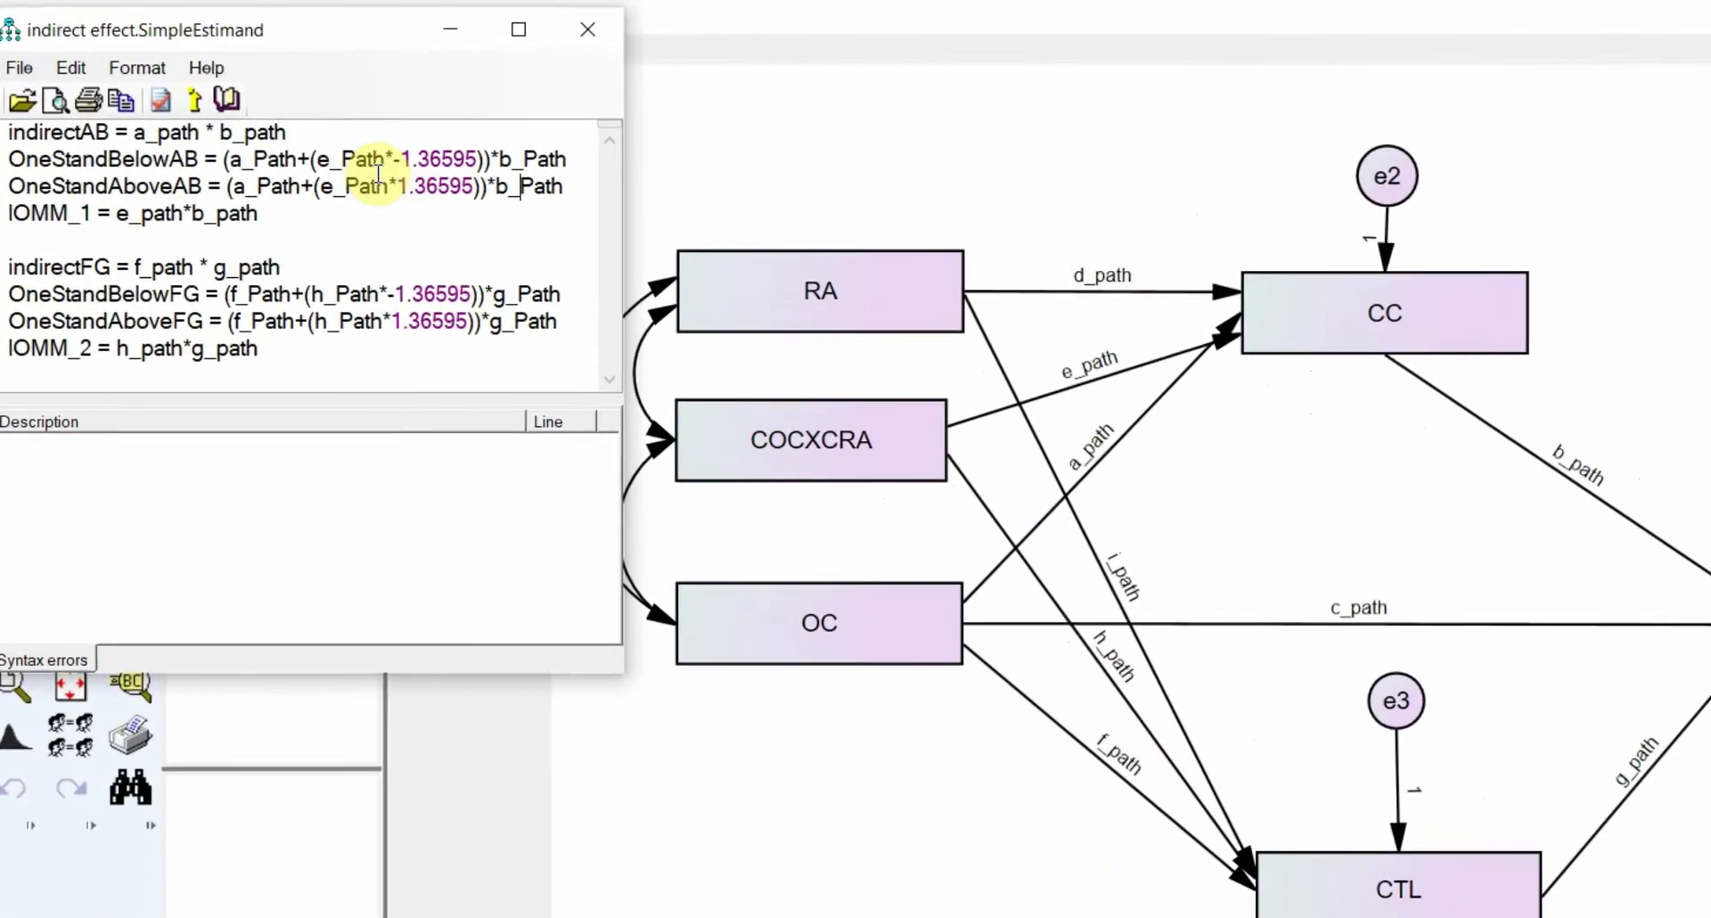
{"action": "left_click", "coordinate": [316, 156]}
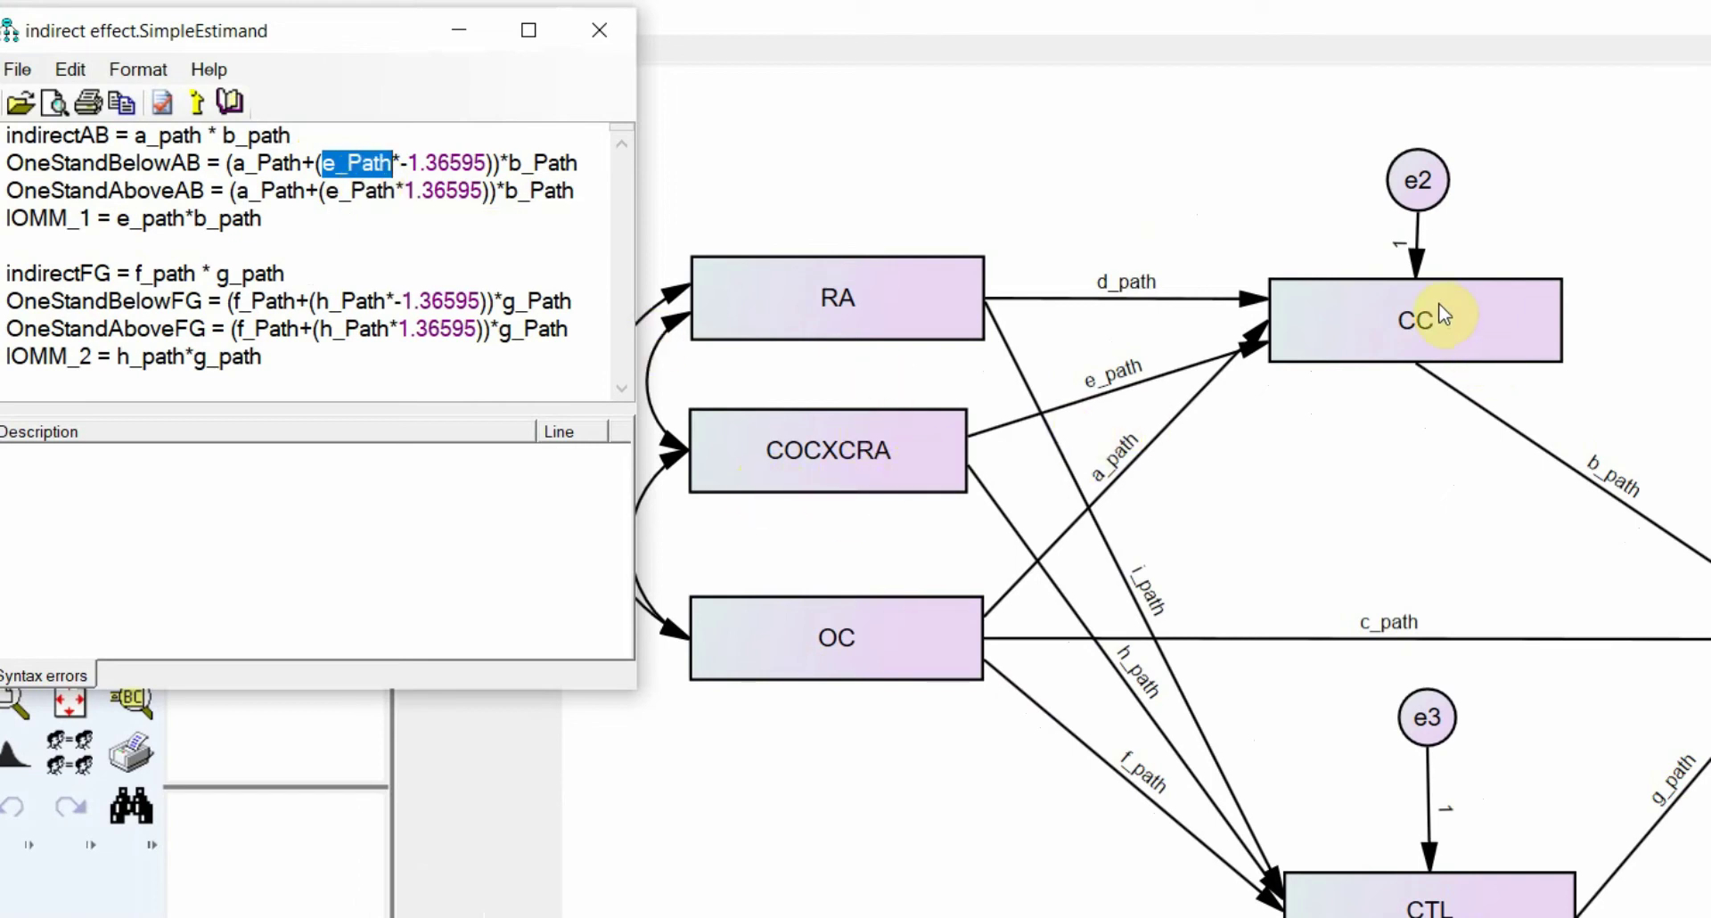
{"action": "left_click_drag", "start_coordinate": [408, 163], "coordinate": [499, 163]}
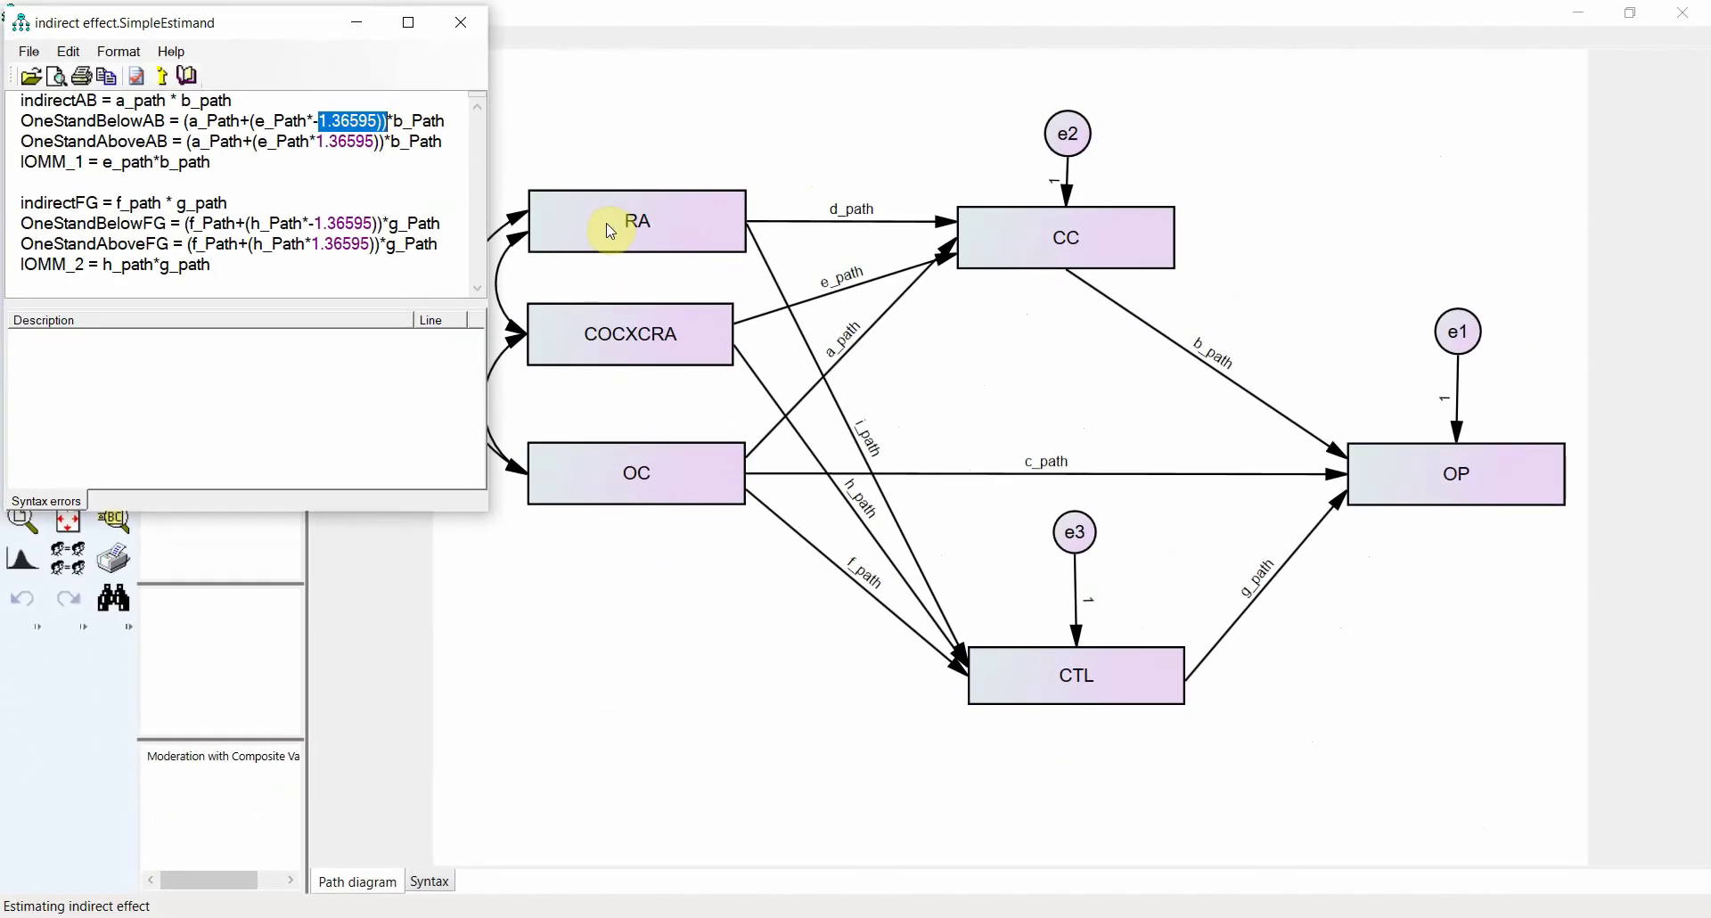
{"action": "left_click_drag", "start_coordinate": [314, 121], "coordinate": [320, 121]}
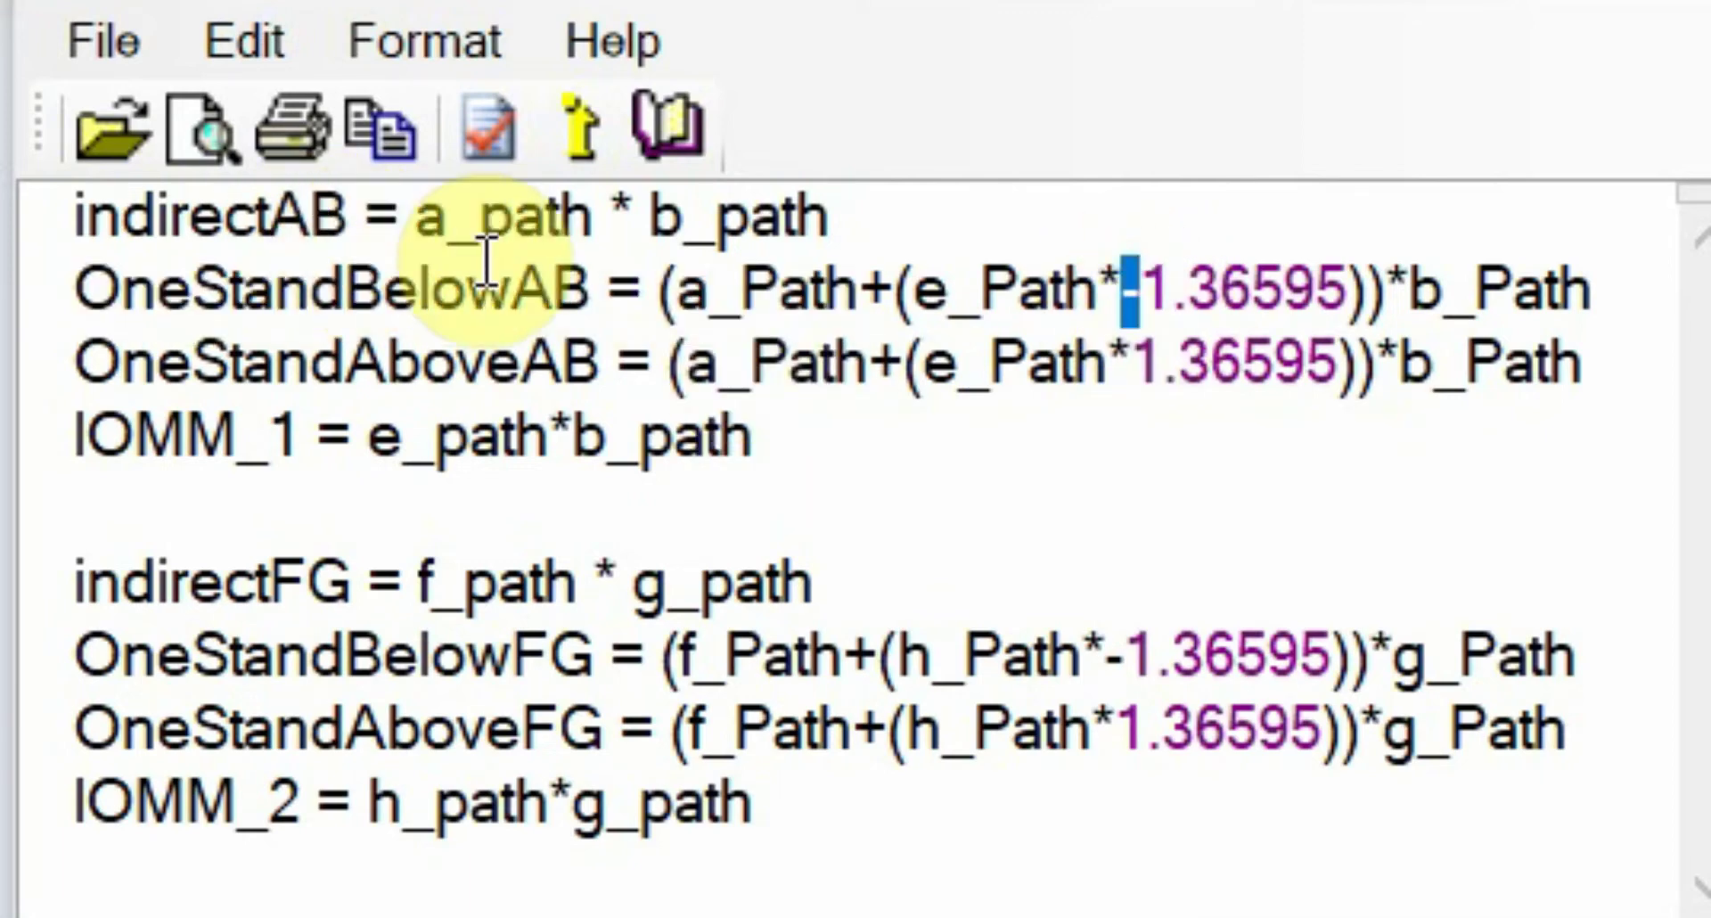
{"action": "left_click_drag", "start_coordinate": [584, 290], "coordinate": [36, 307]}
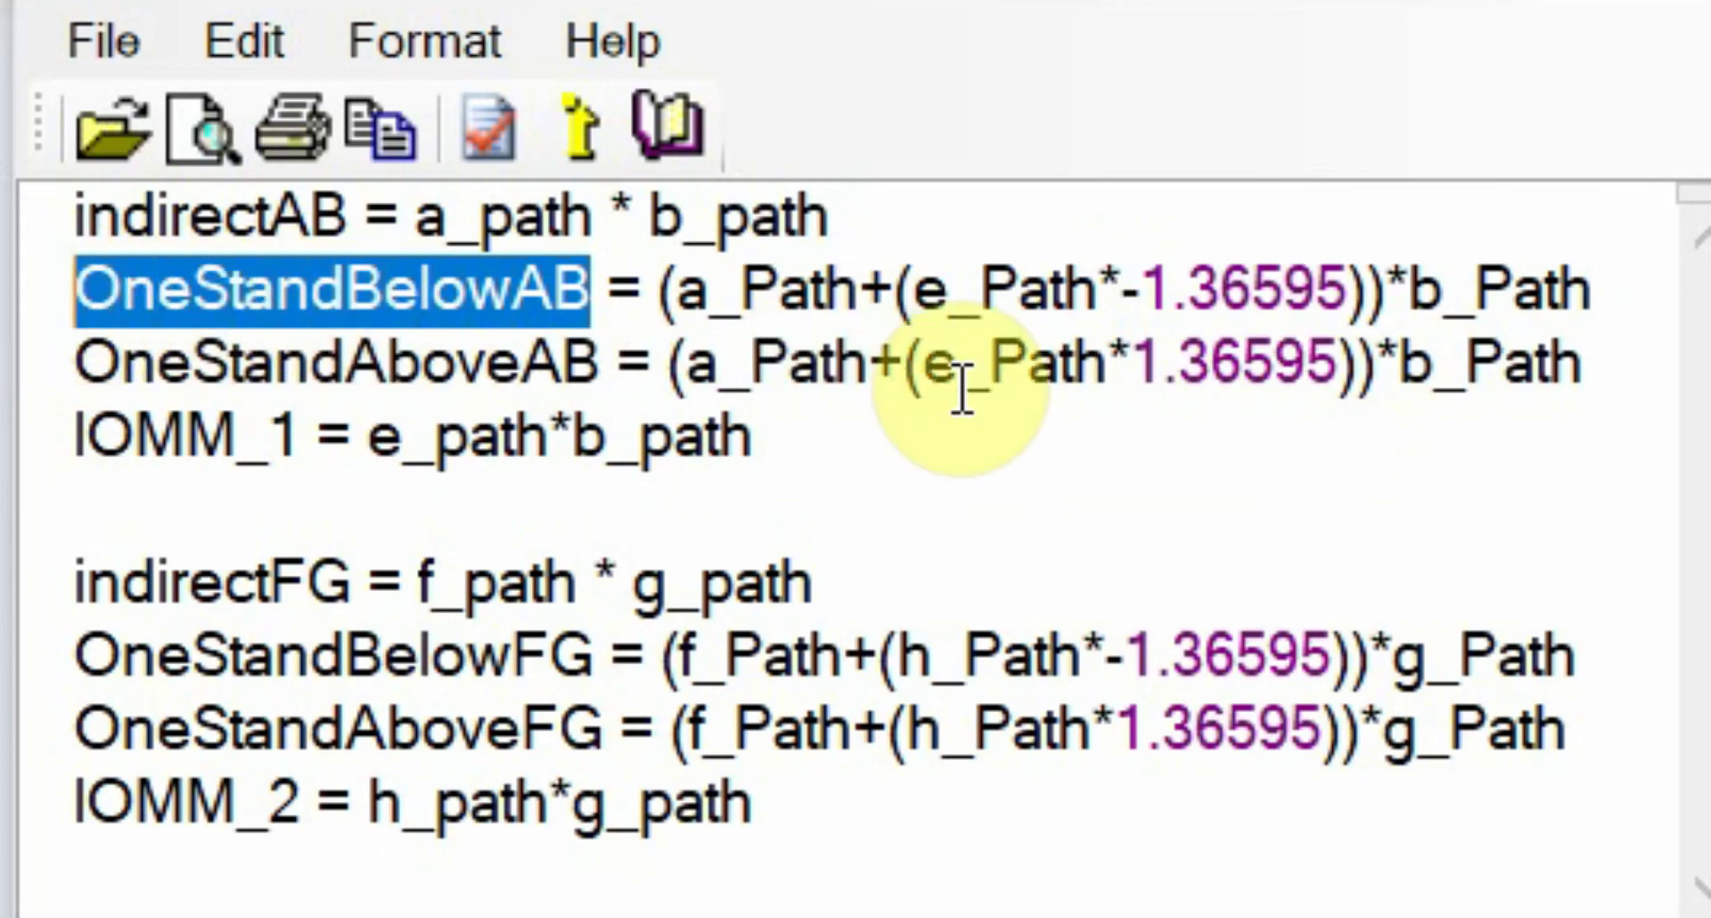
{"action": "left_click", "coordinate": [1286, 287]}
{"action": "left_click_drag", "start_coordinate": [918, 287], "coordinate": [1355, 310]}
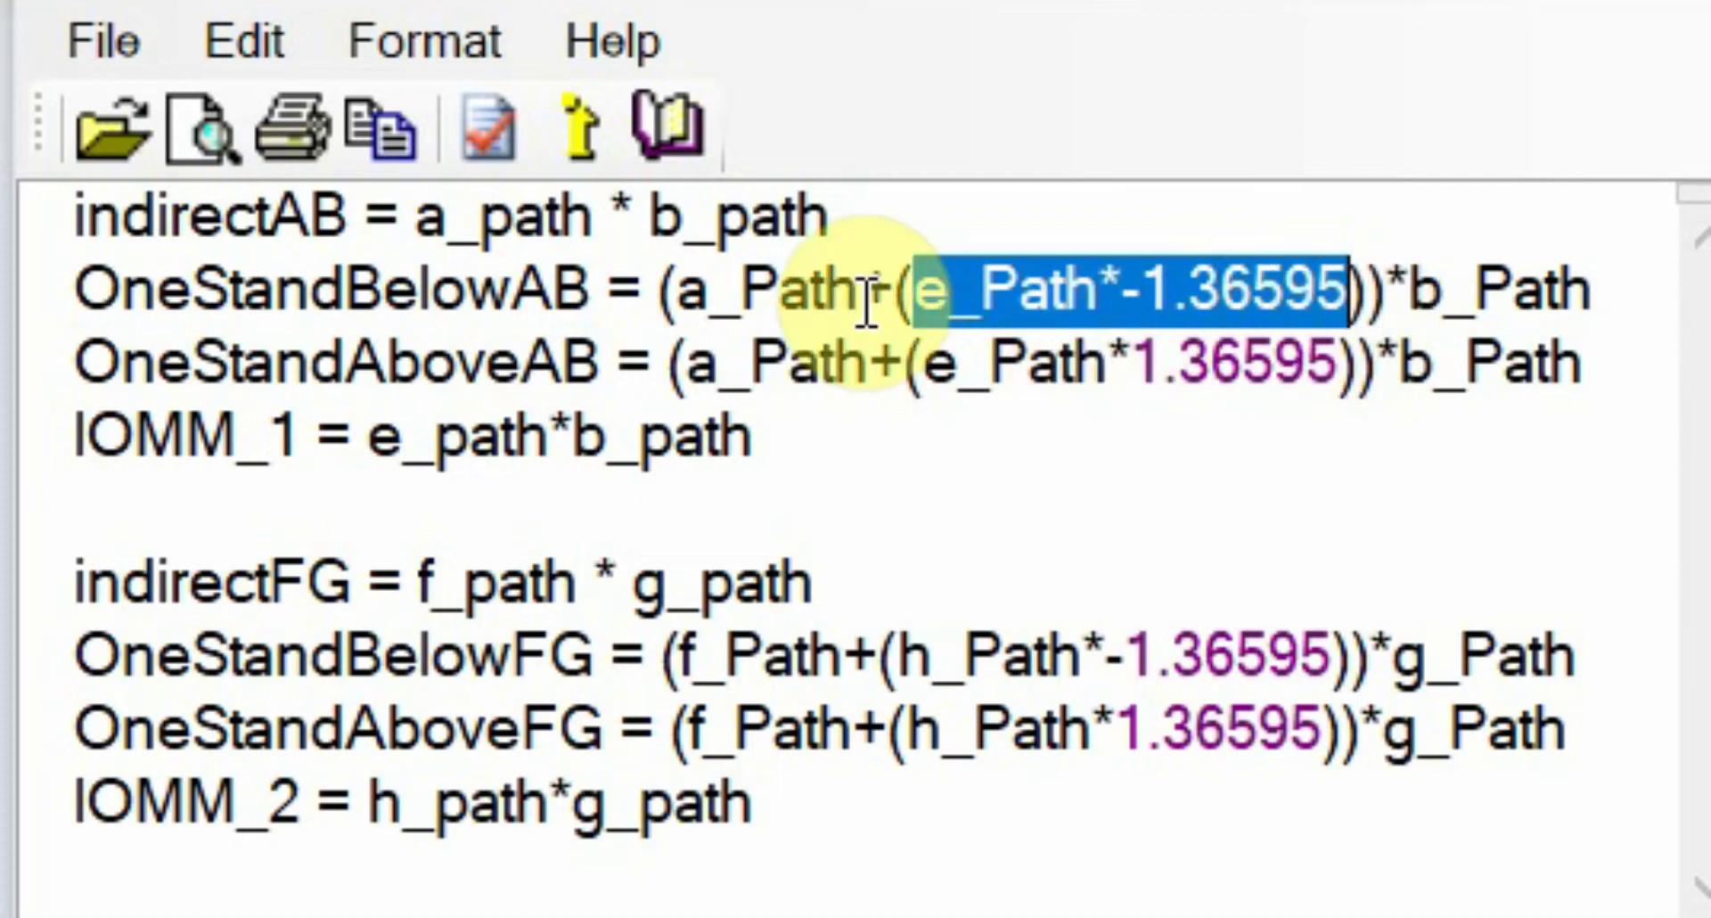
{"action": "left_click_drag", "start_coordinate": [700, 287], "coordinate": [801, 293]}
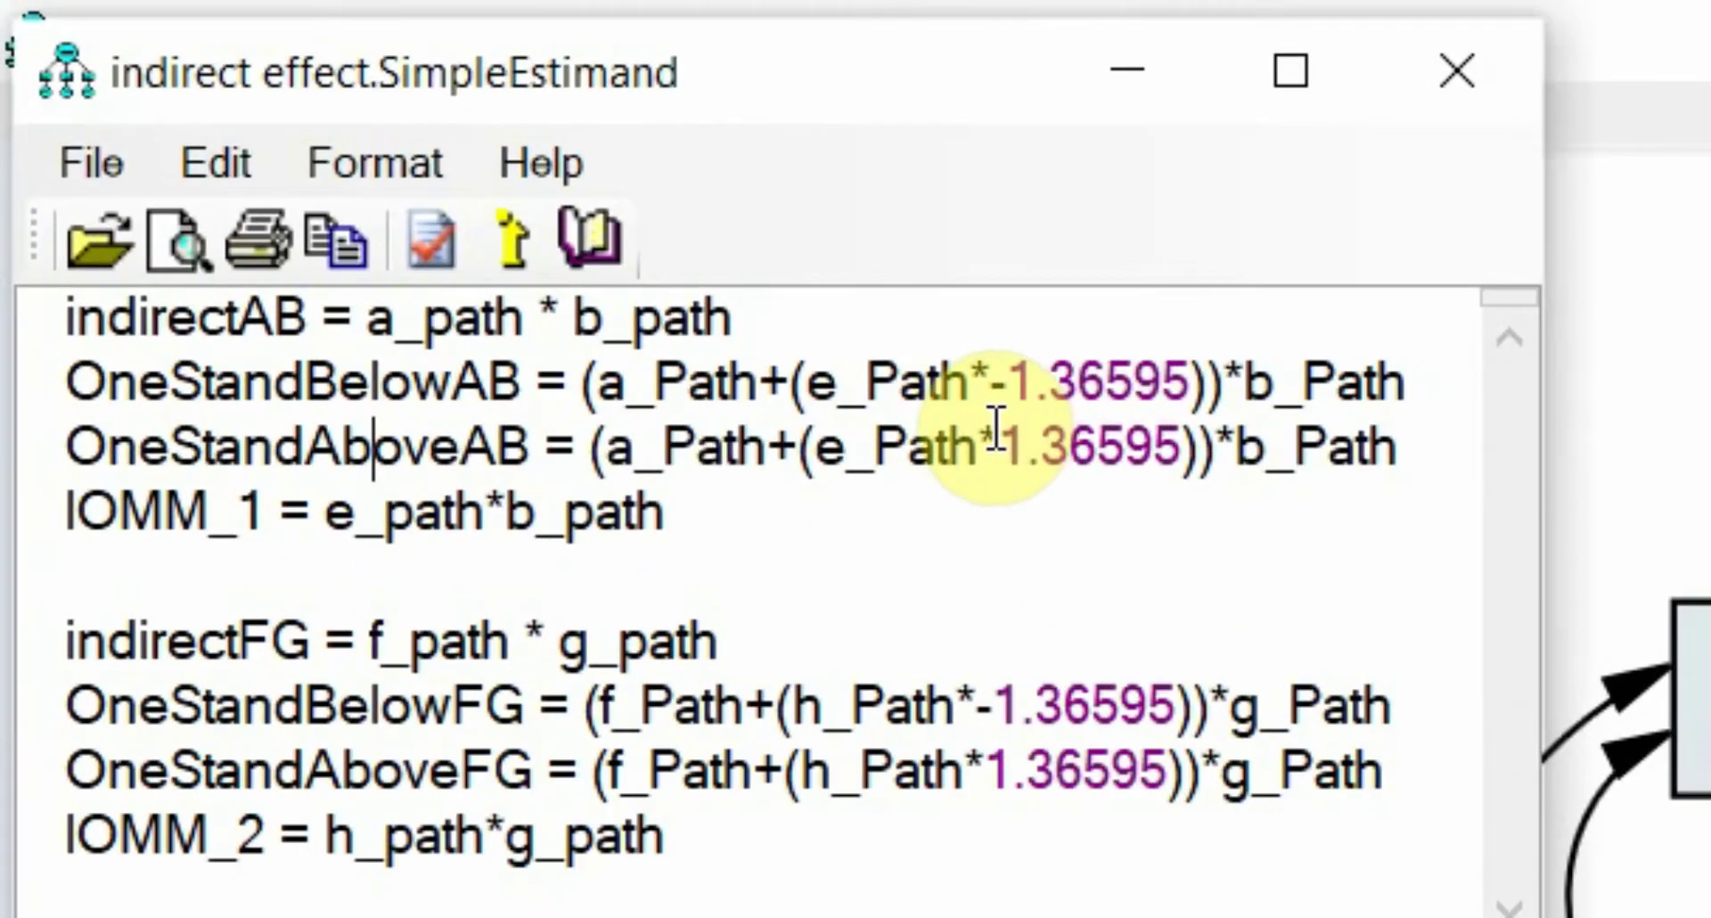
- Highlight the OneStandAboveAB name and definition, then the IOMM_2 definition line
{"action": "left_click", "coordinate": [315, 141]}
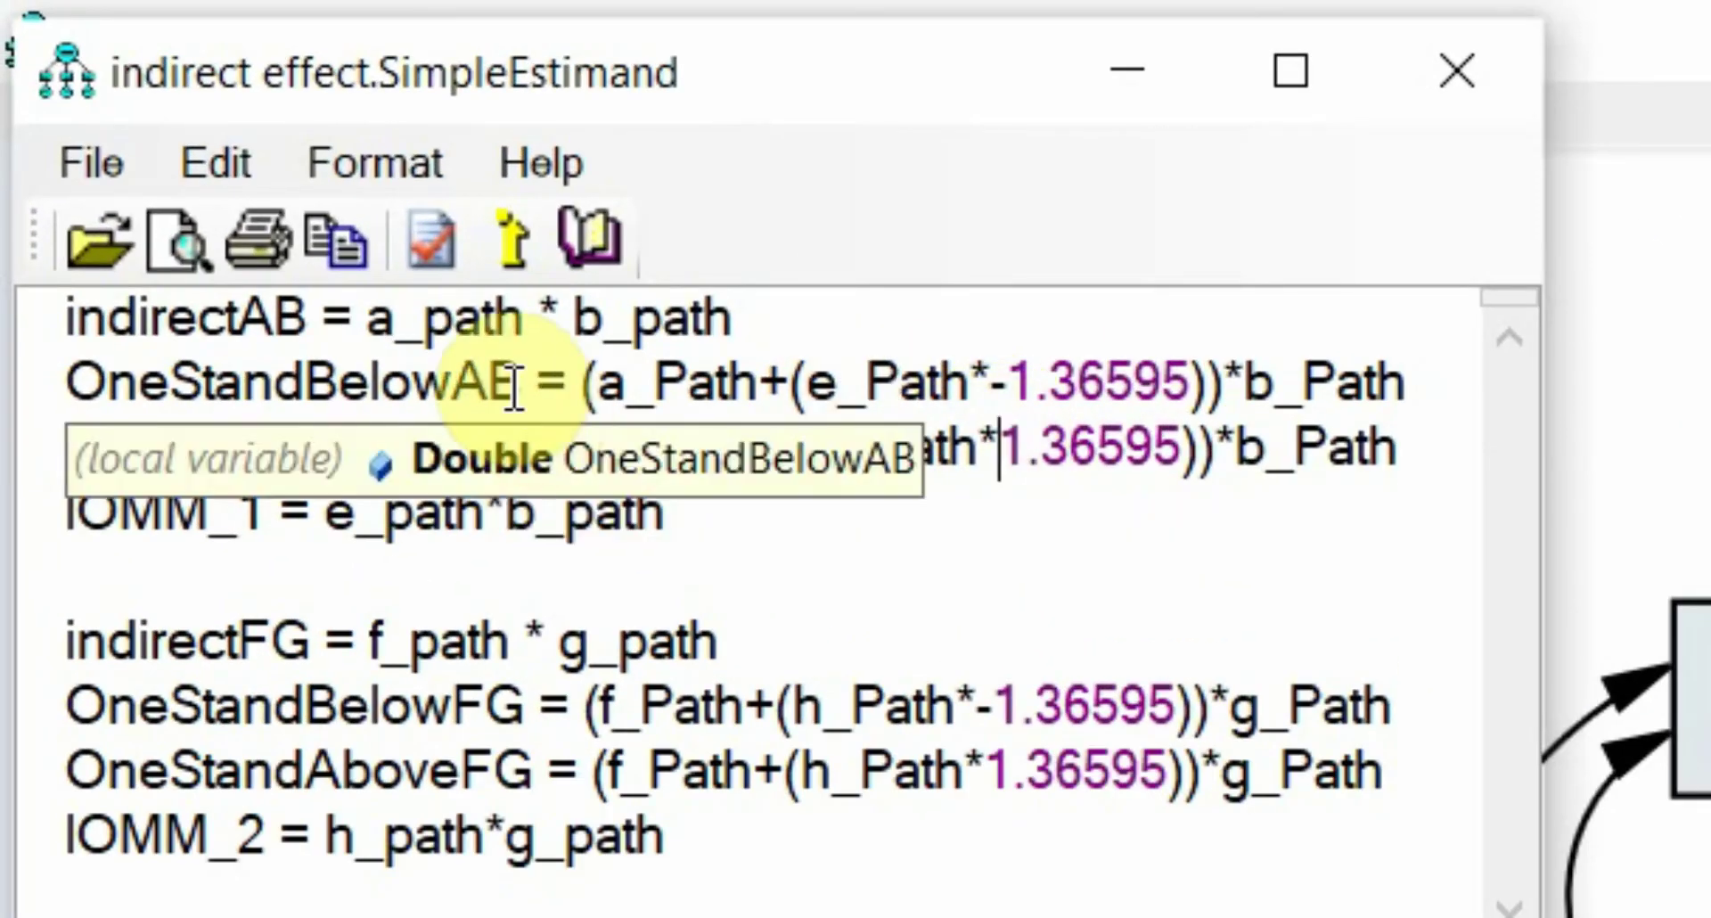
{"action": "left_click_drag", "start_coordinate": [496, 443], "coordinate": [223, 381]}
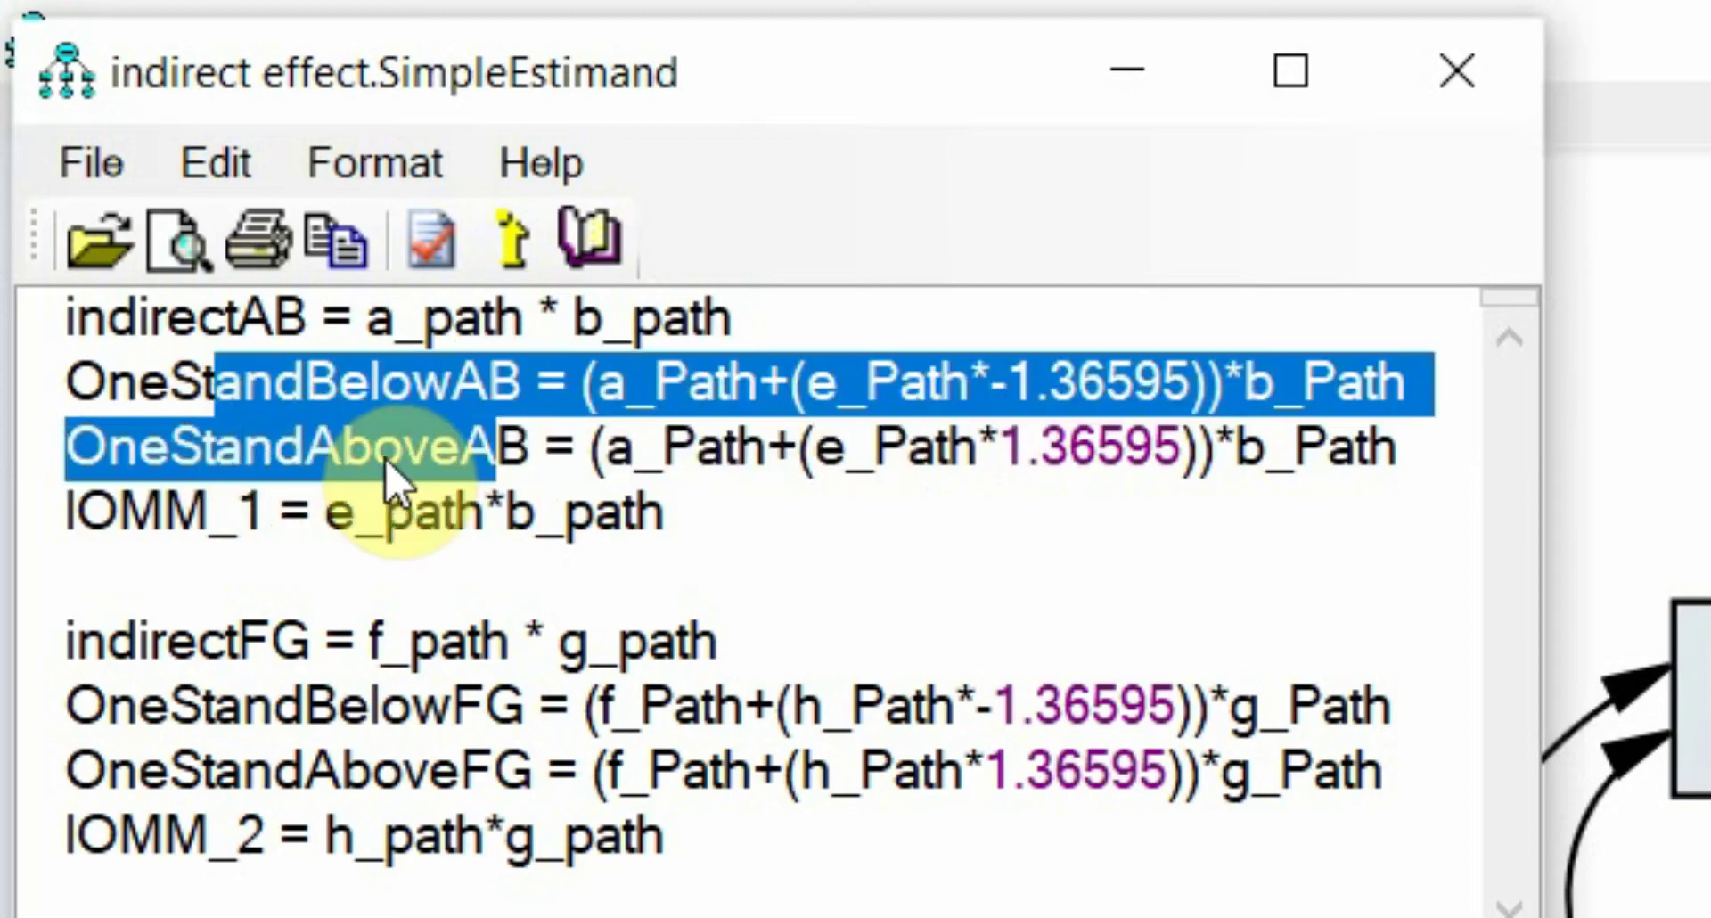
{"action": "left_click", "coordinate": [260, 397]}
{"action": "left_click_drag", "start_coordinate": [202, 443], "coordinate": [403, 443]}
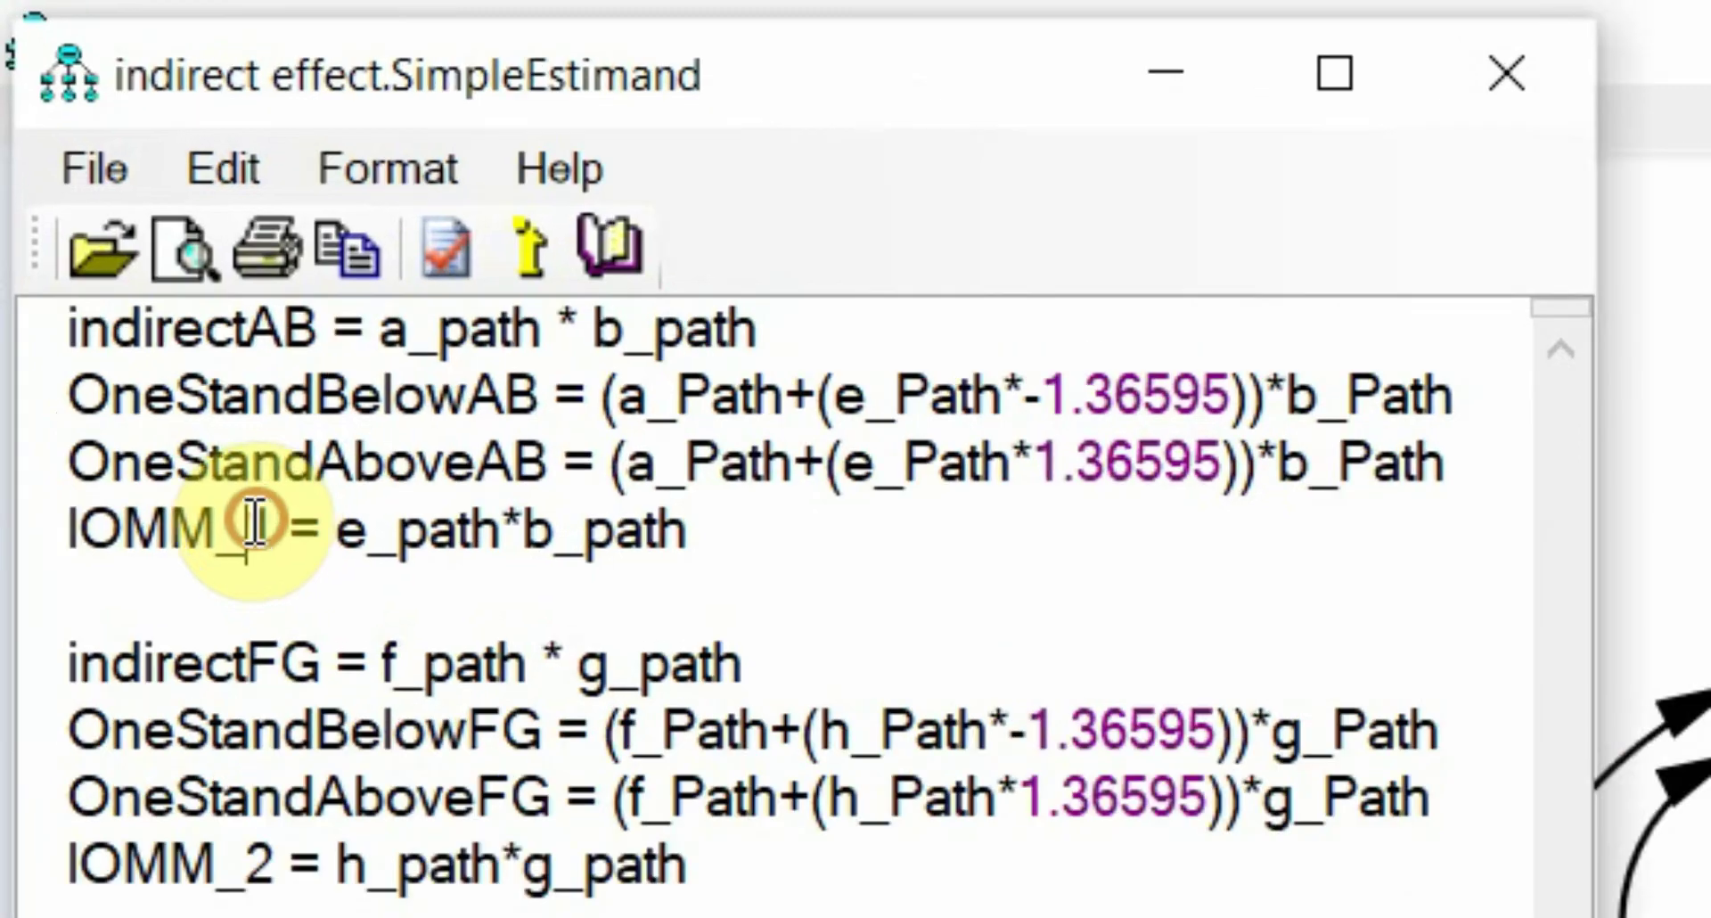
{"action": "left_click_drag", "start_coordinate": [74, 161], "coordinate": [7, 149]}
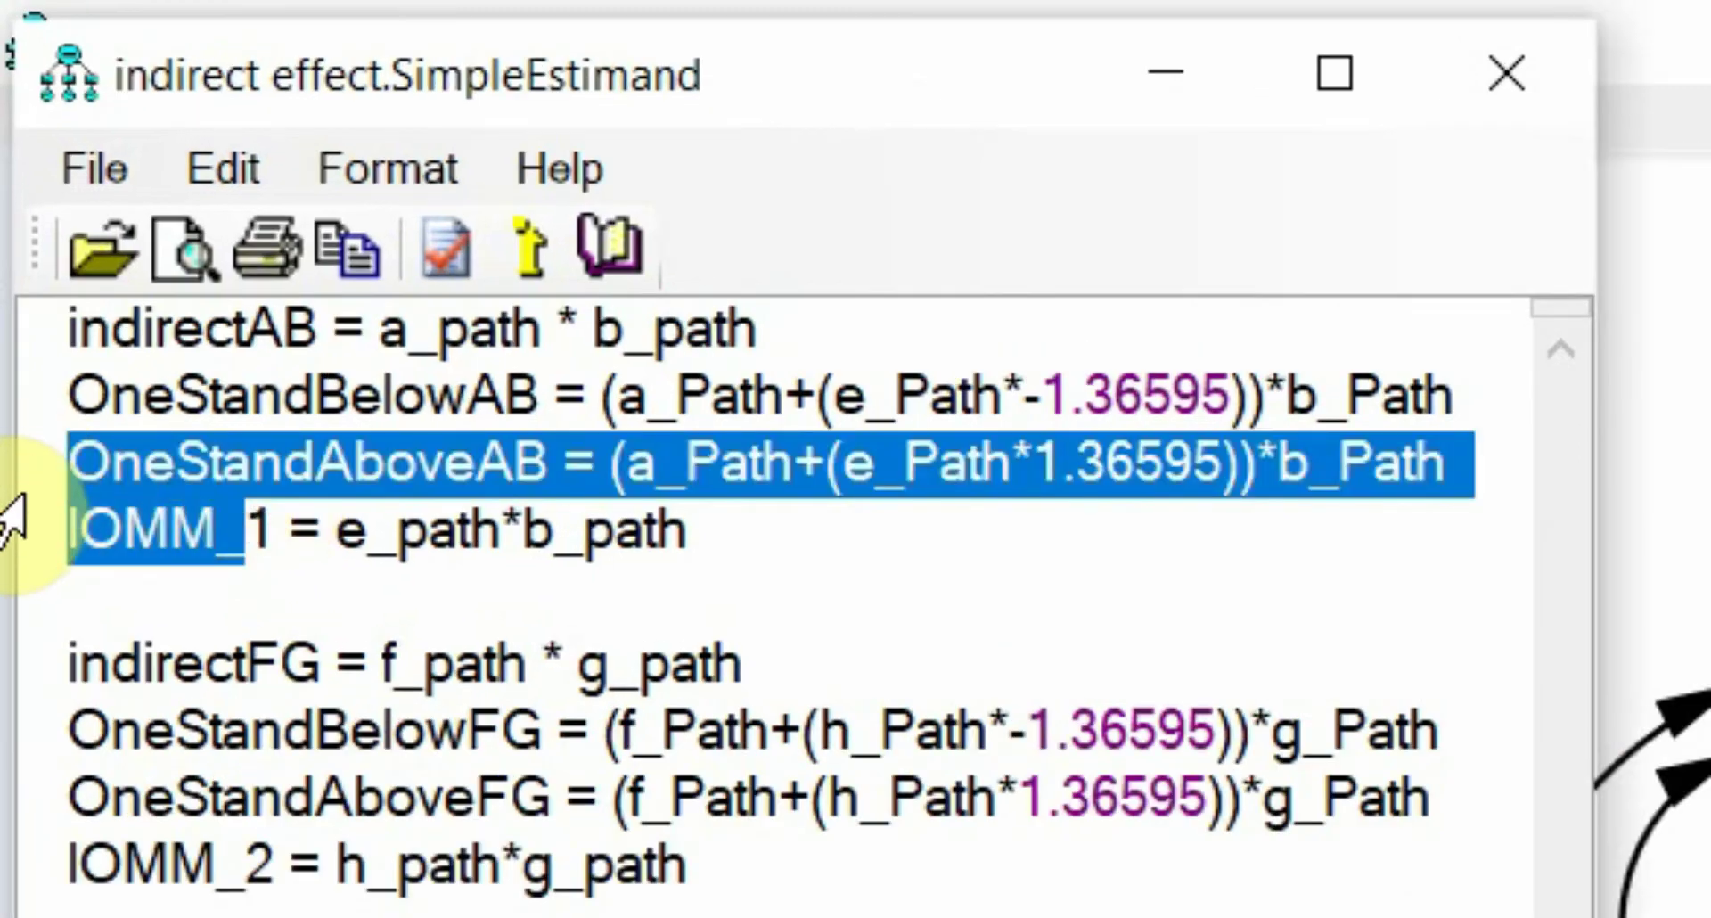
{"action": "left_click", "coordinate": [85, 526]}
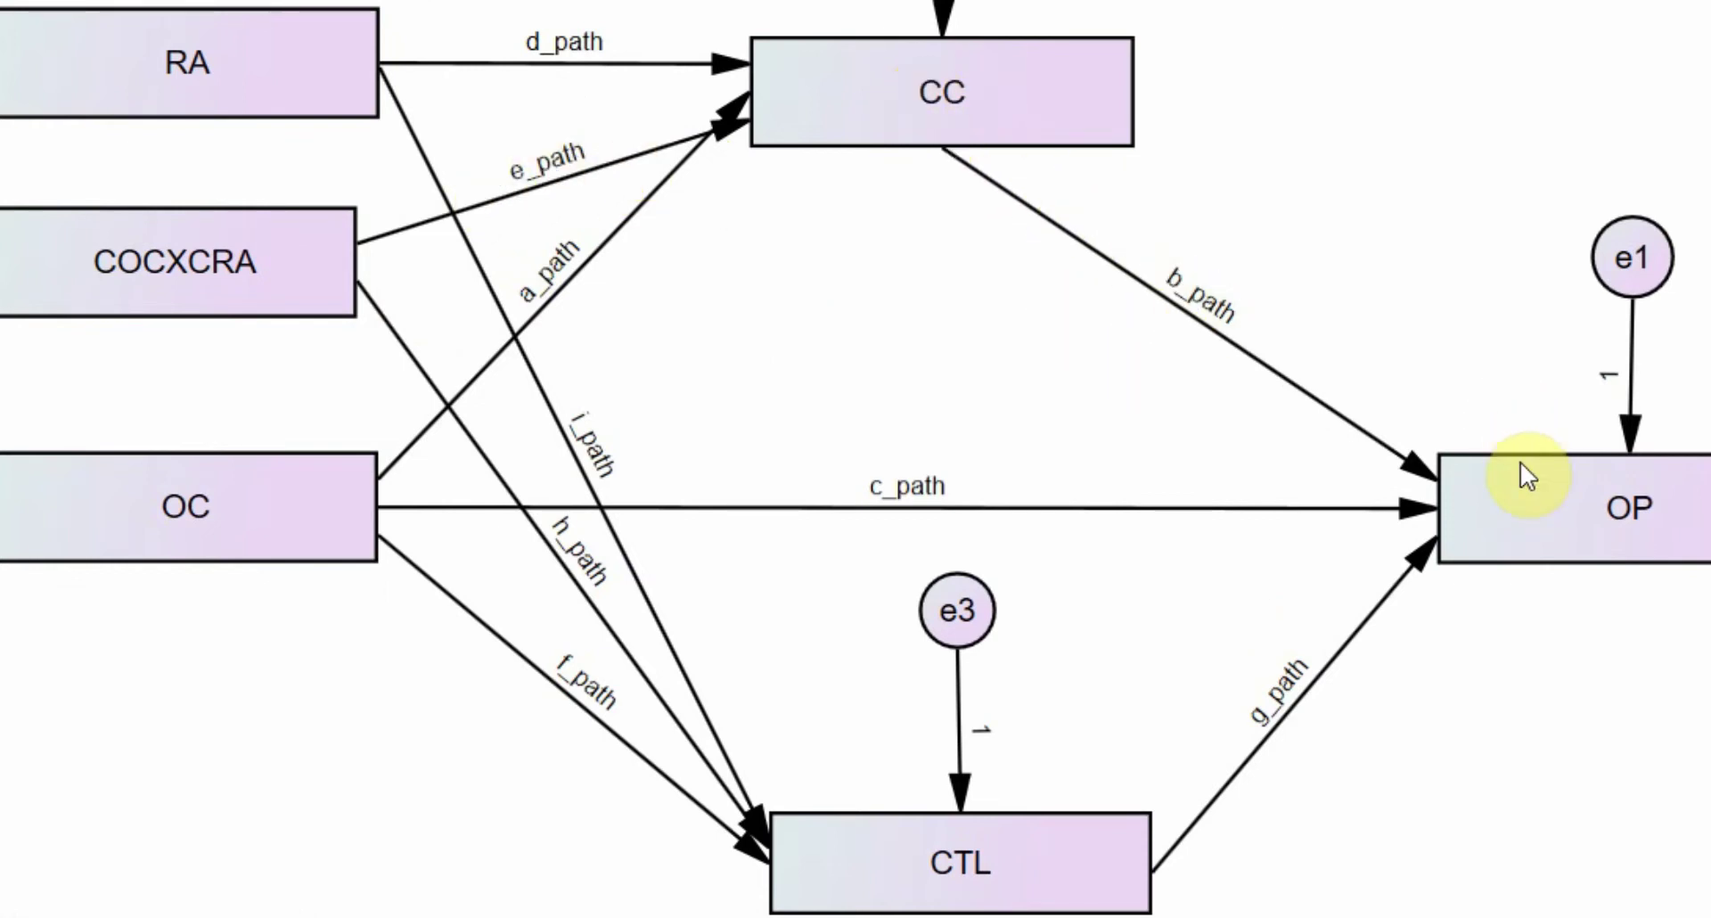
{"action": "left_click_drag", "start_coordinate": [212, 265], "coordinate": [16, 265]}
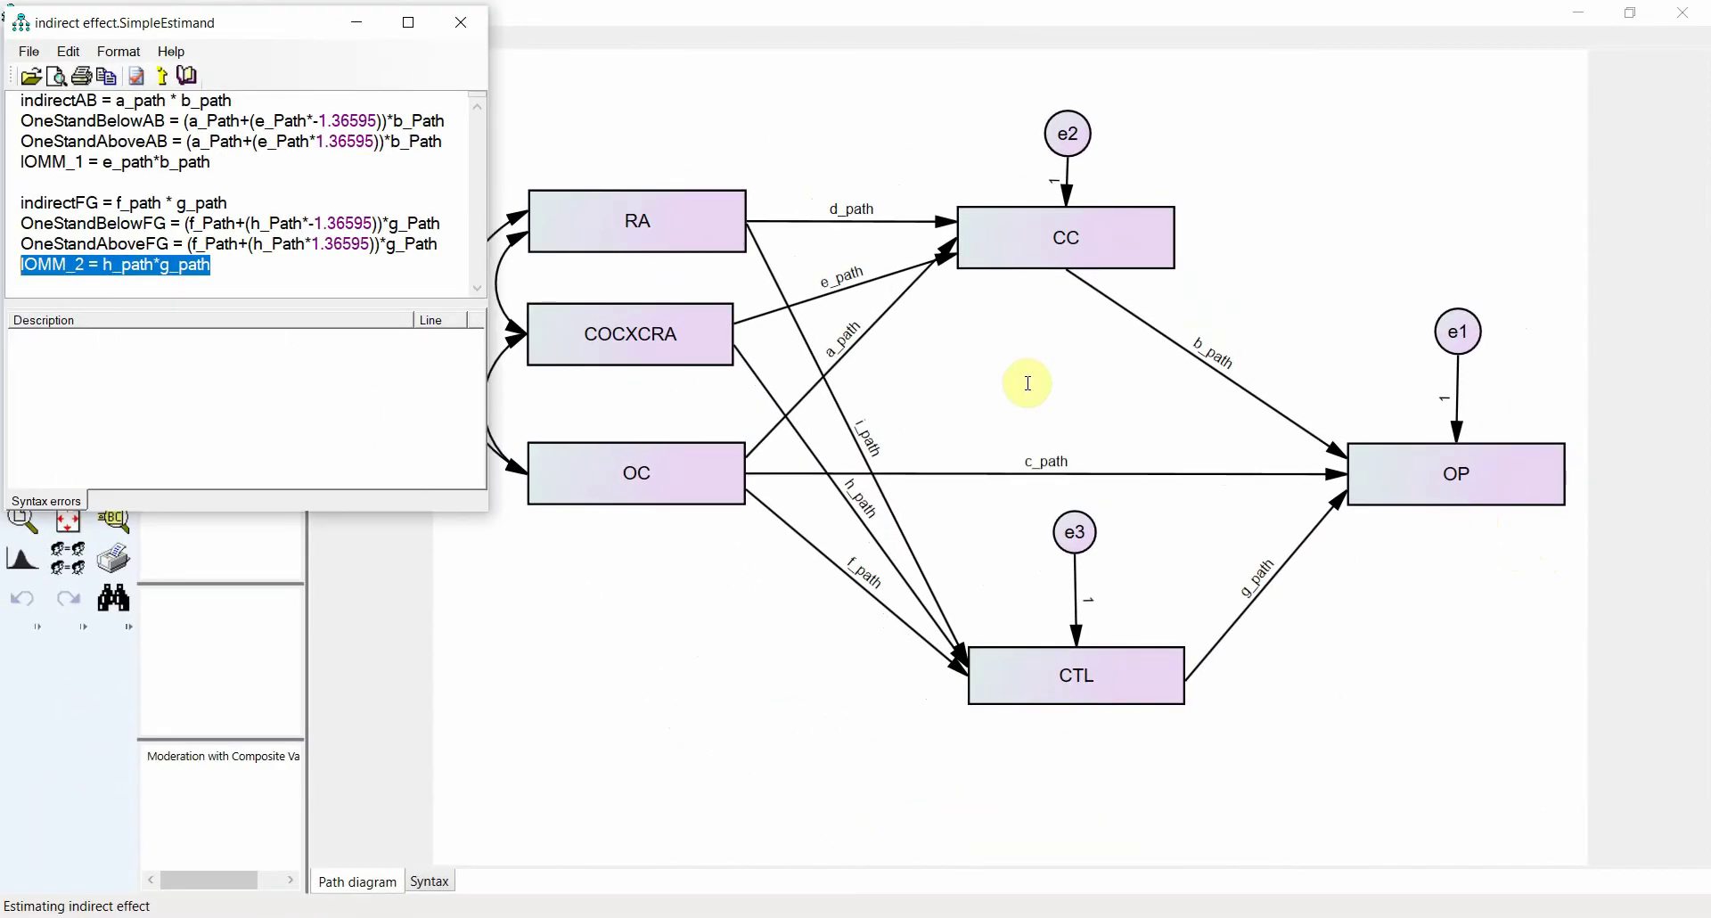
{"action": "left_click", "coordinate": [232, 261]}
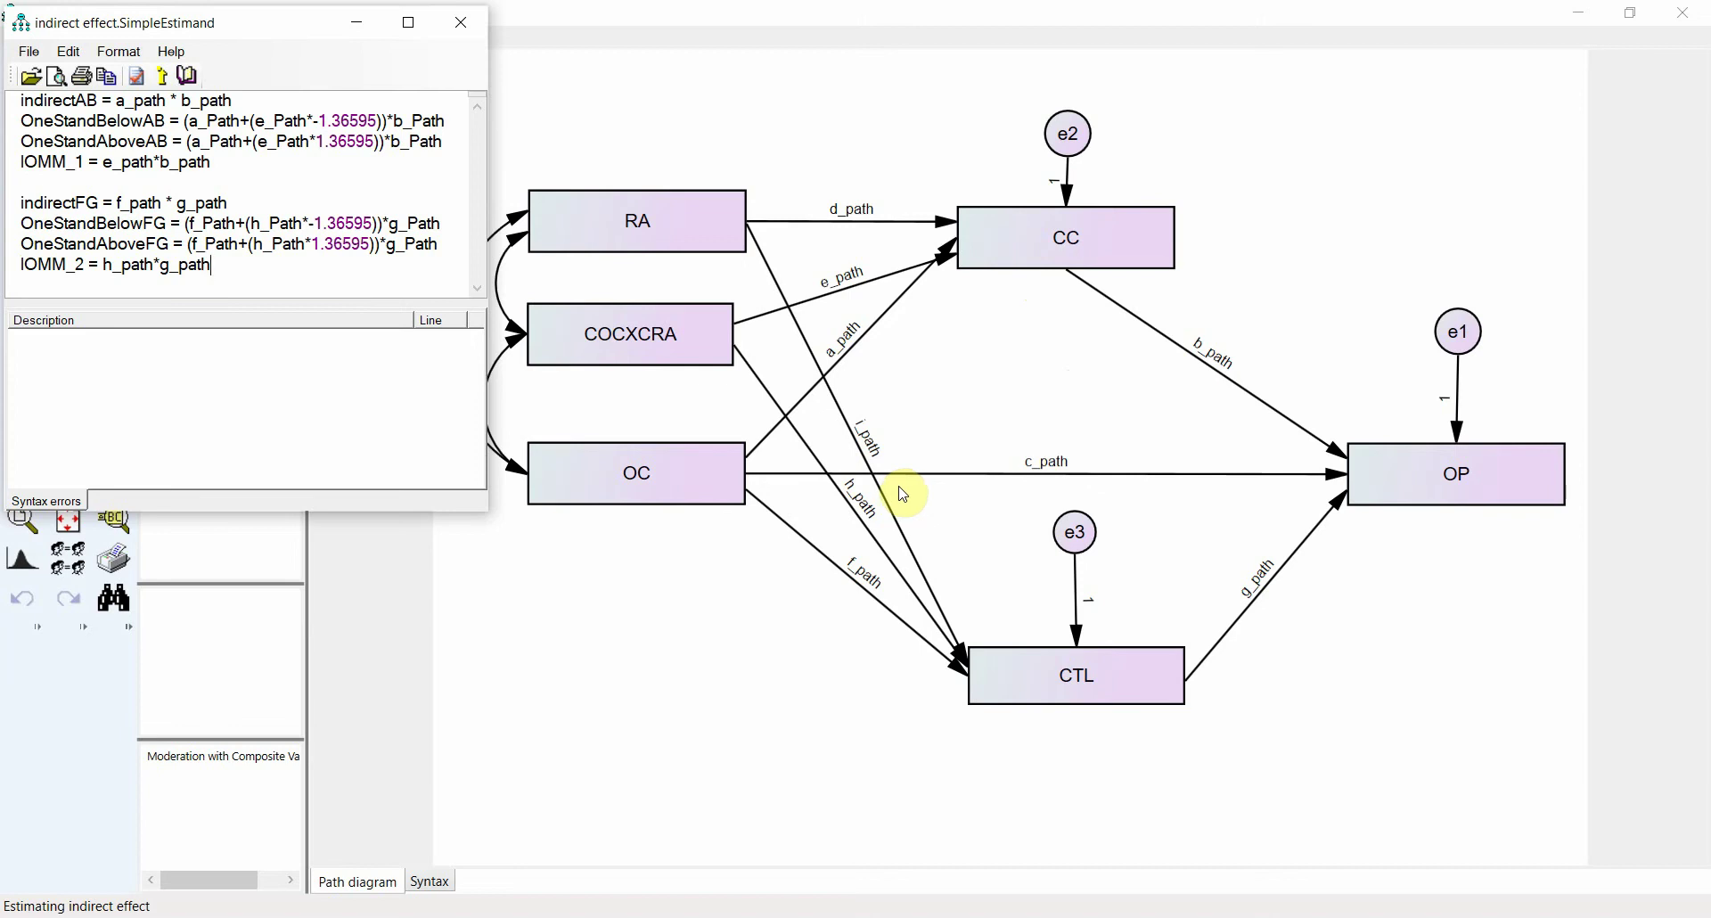
- Highlight the whole FG and AB estimand blocks, then close the estimand editor
{"action": "left_click_drag", "start_coordinate": [210, 266], "coordinate": [38, 203]}
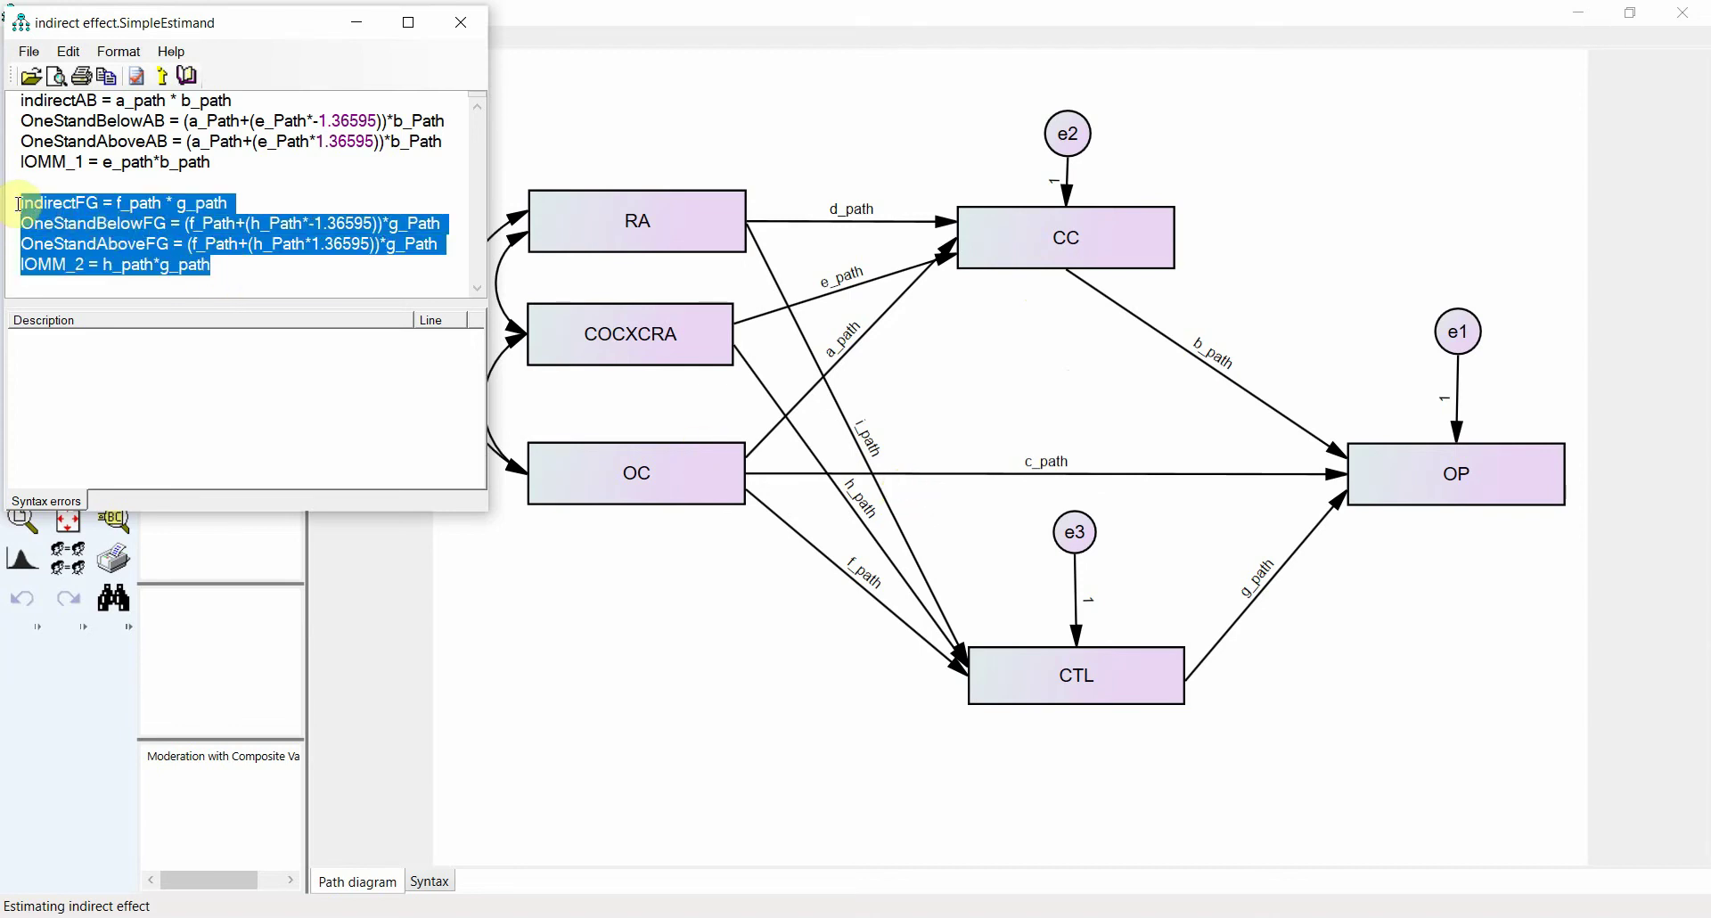
{"action": "left_click", "coordinate": [230, 164]}
{"action": "left_click_drag", "start_coordinate": [229, 164], "coordinate": [38, 77]}
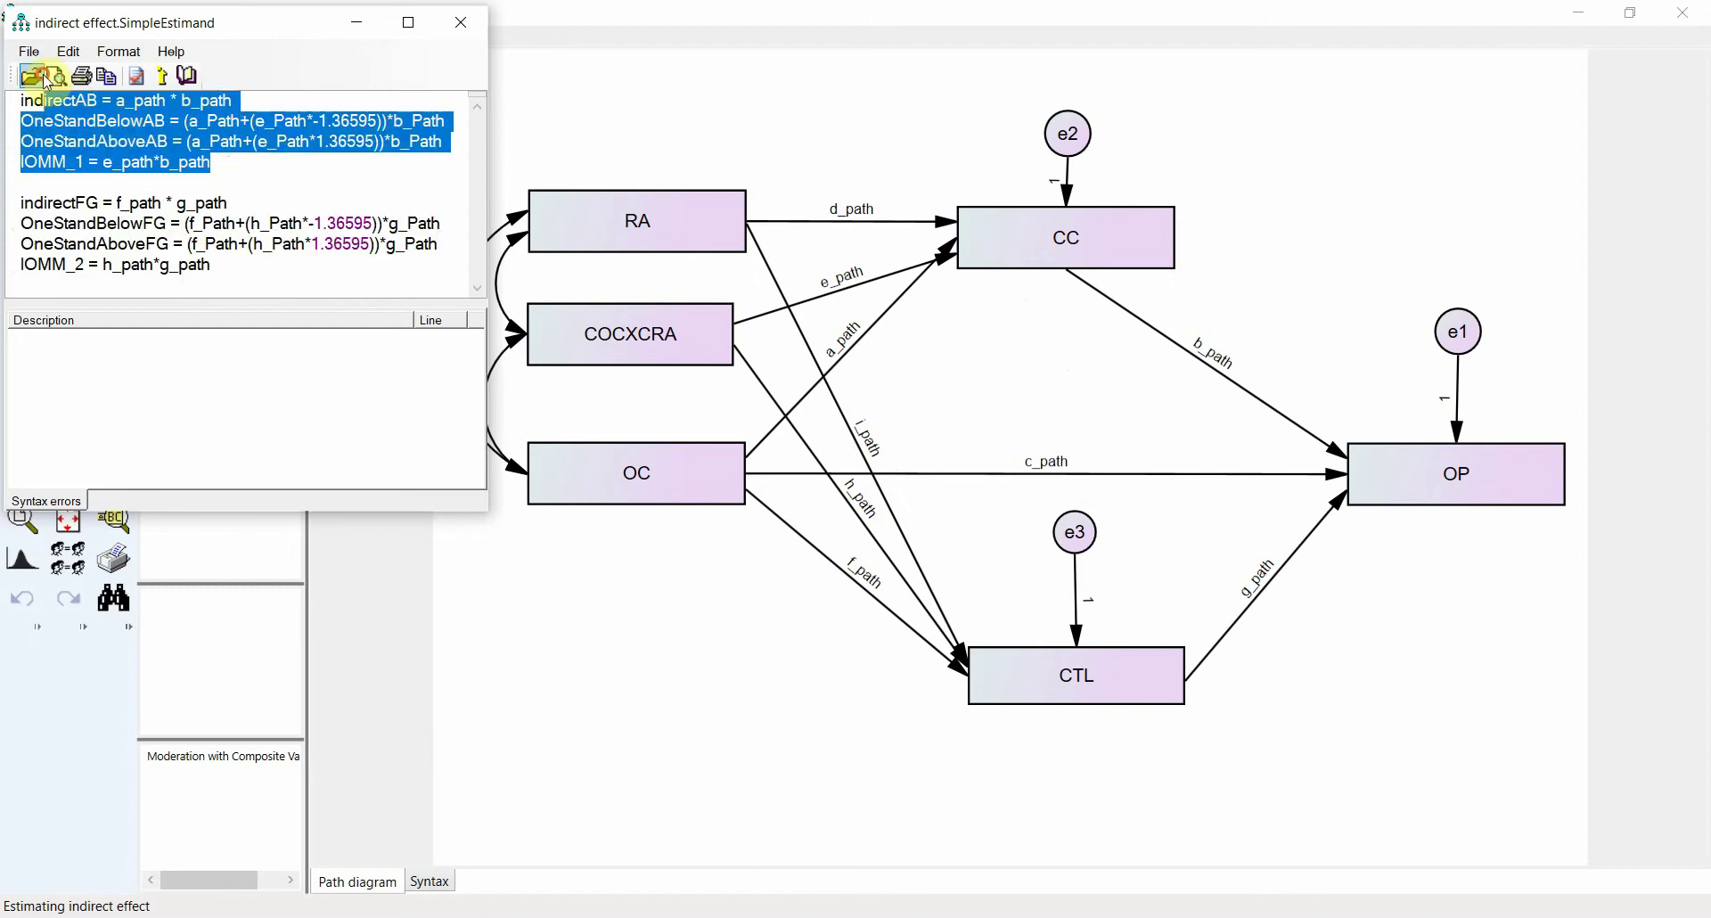
{"action": "left_click", "coordinate": [83, 149]}
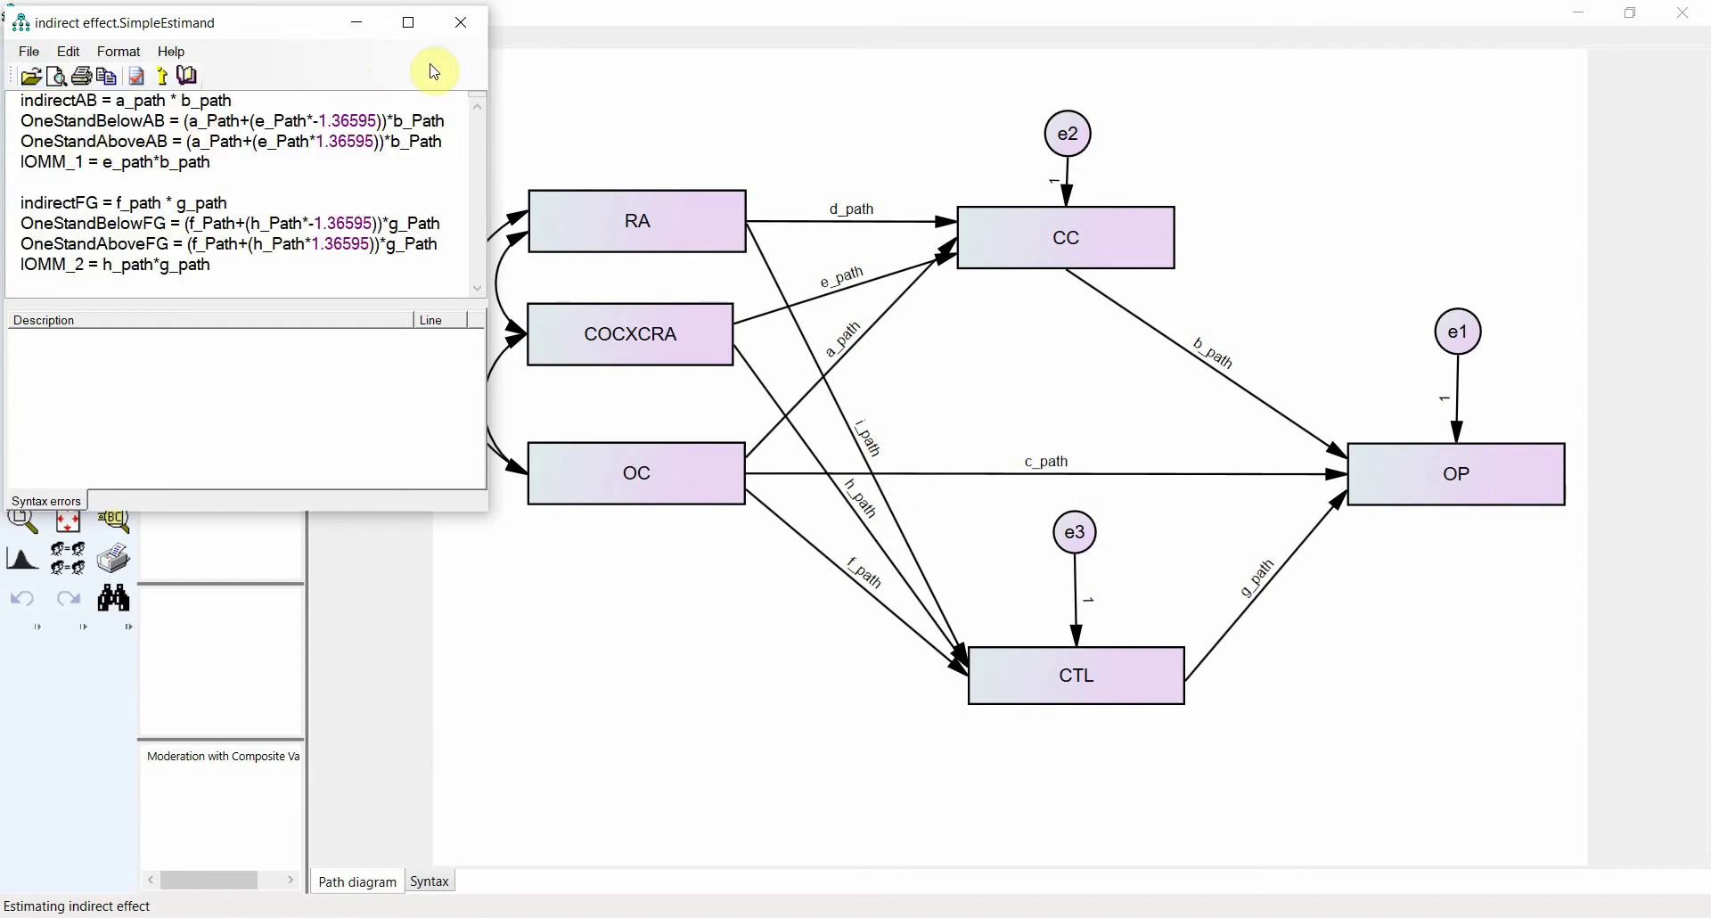
{"action": "left_click", "coordinate": [462, 36]}
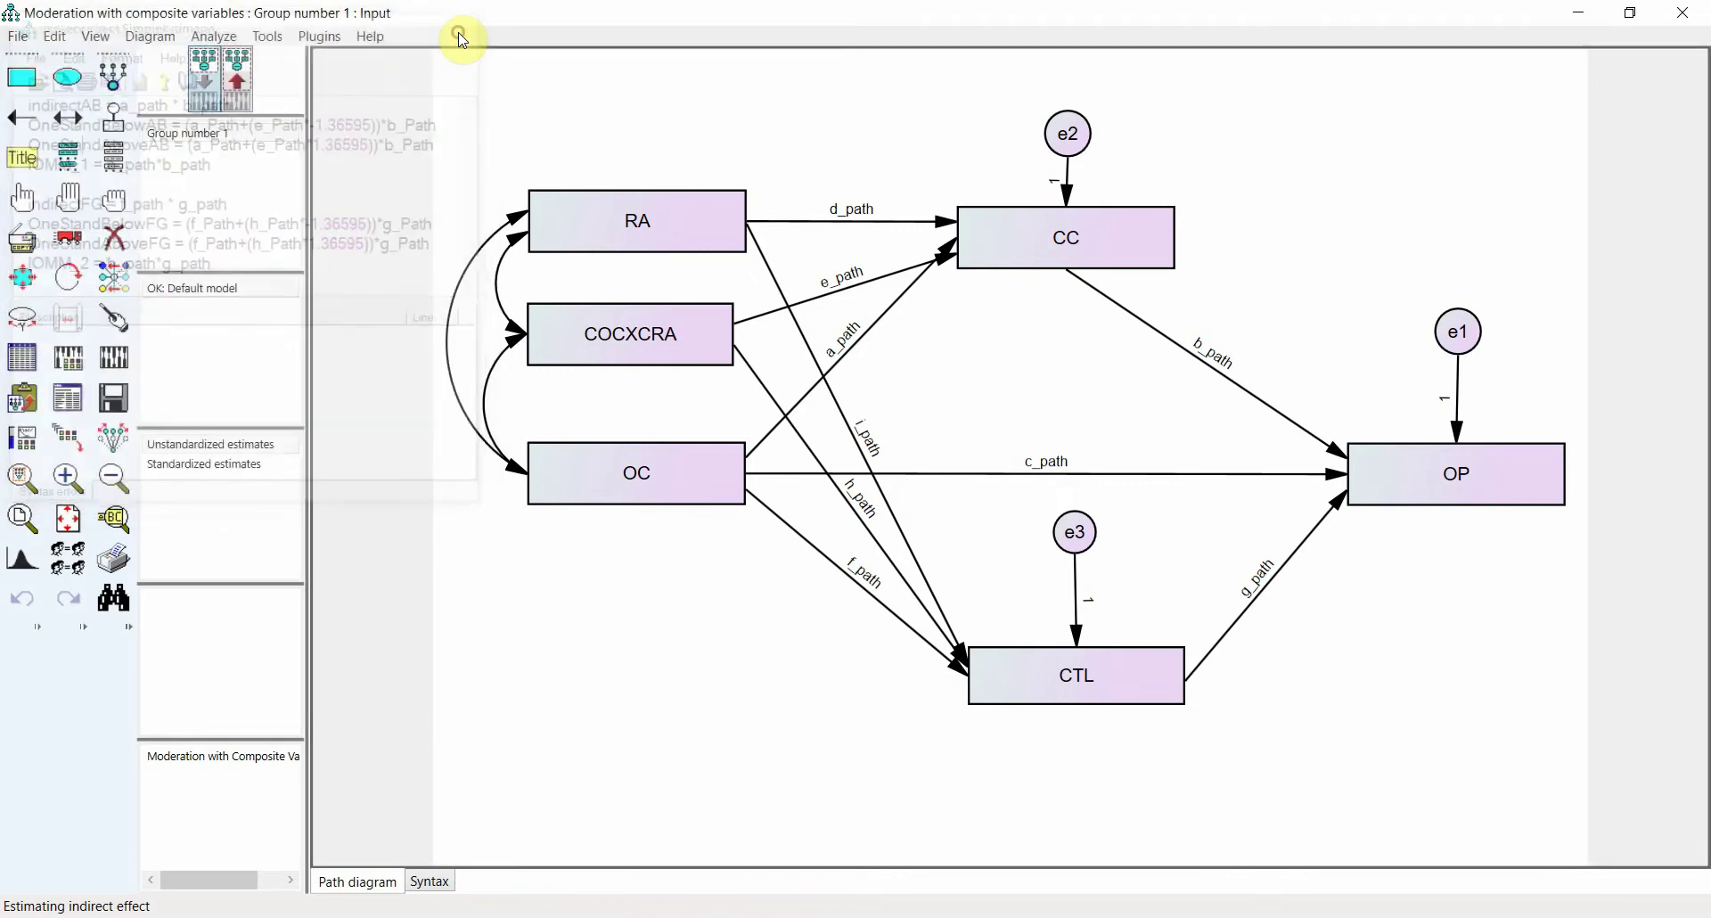
- Calculate the bootstrap estimates and open the Amos Output text showing chi-square 141.428, df 3
{"action": "left_click", "coordinate": [114, 360]}
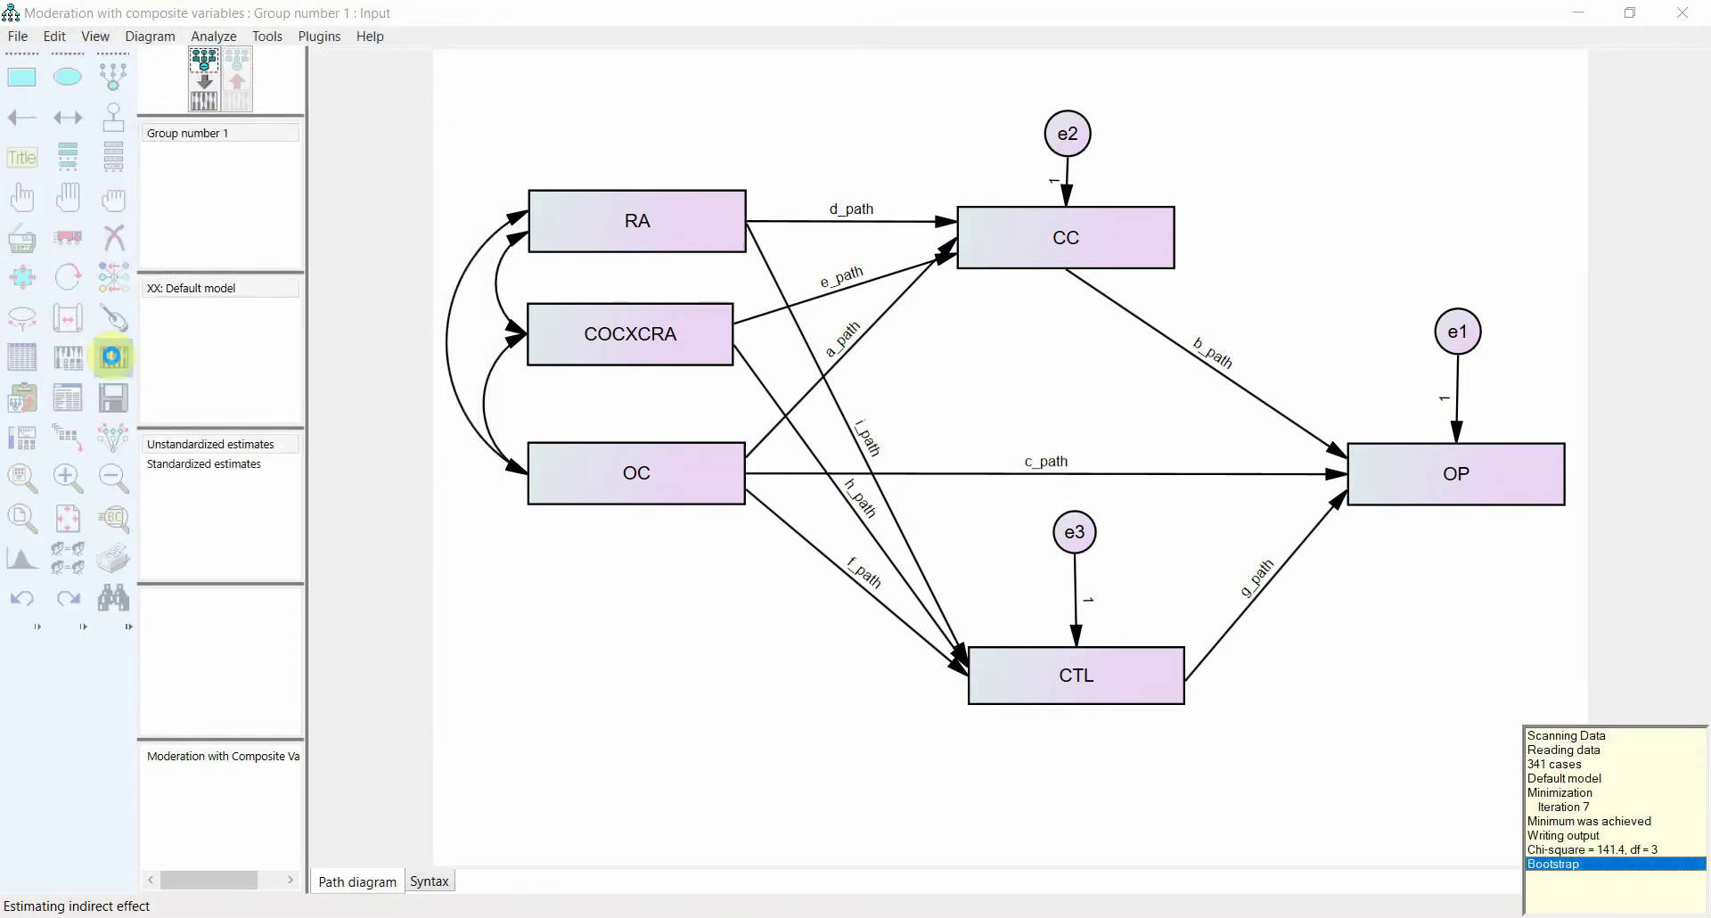
{"action": "left_click", "coordinate": [64, 407]}
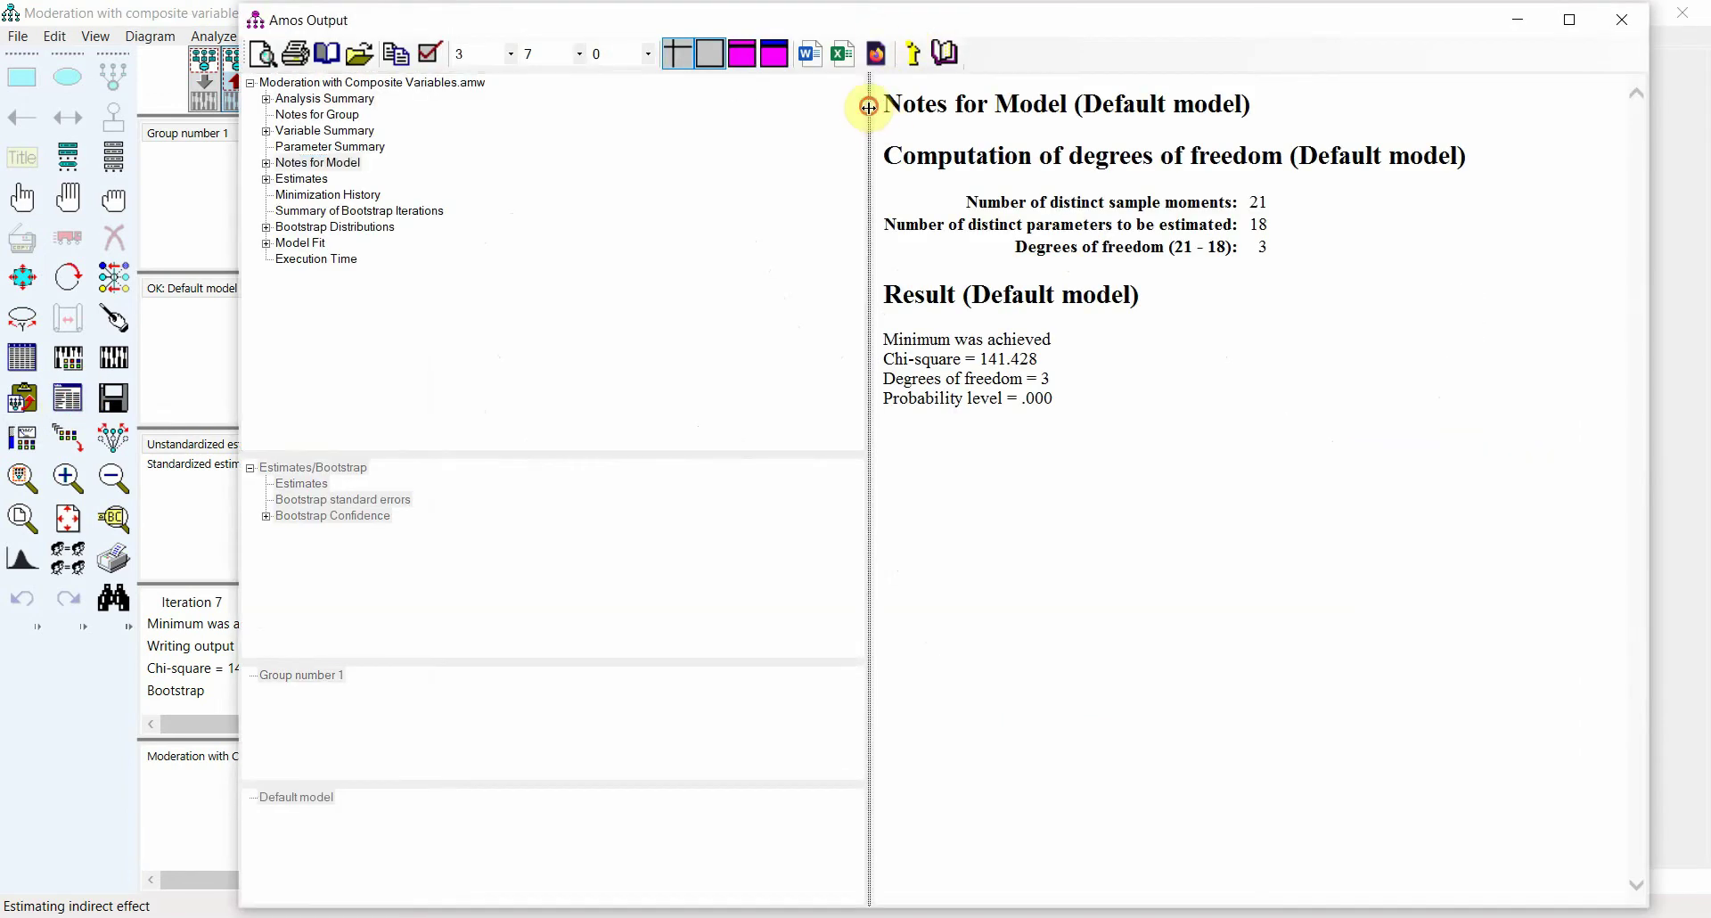
- Widen the text pane and show the Estimates > Scalars User-defined estimands table as plain estimates
{"action": "mouse_move", "coordinate": [493, 118]}
{"action": "left_mouse_down"}
{"action": "mouse_move", "coordinate": [443, 107]}
{"action": "mouse_move", "coordinate": [508, 114]}
{"action": "left_mouse_up"}
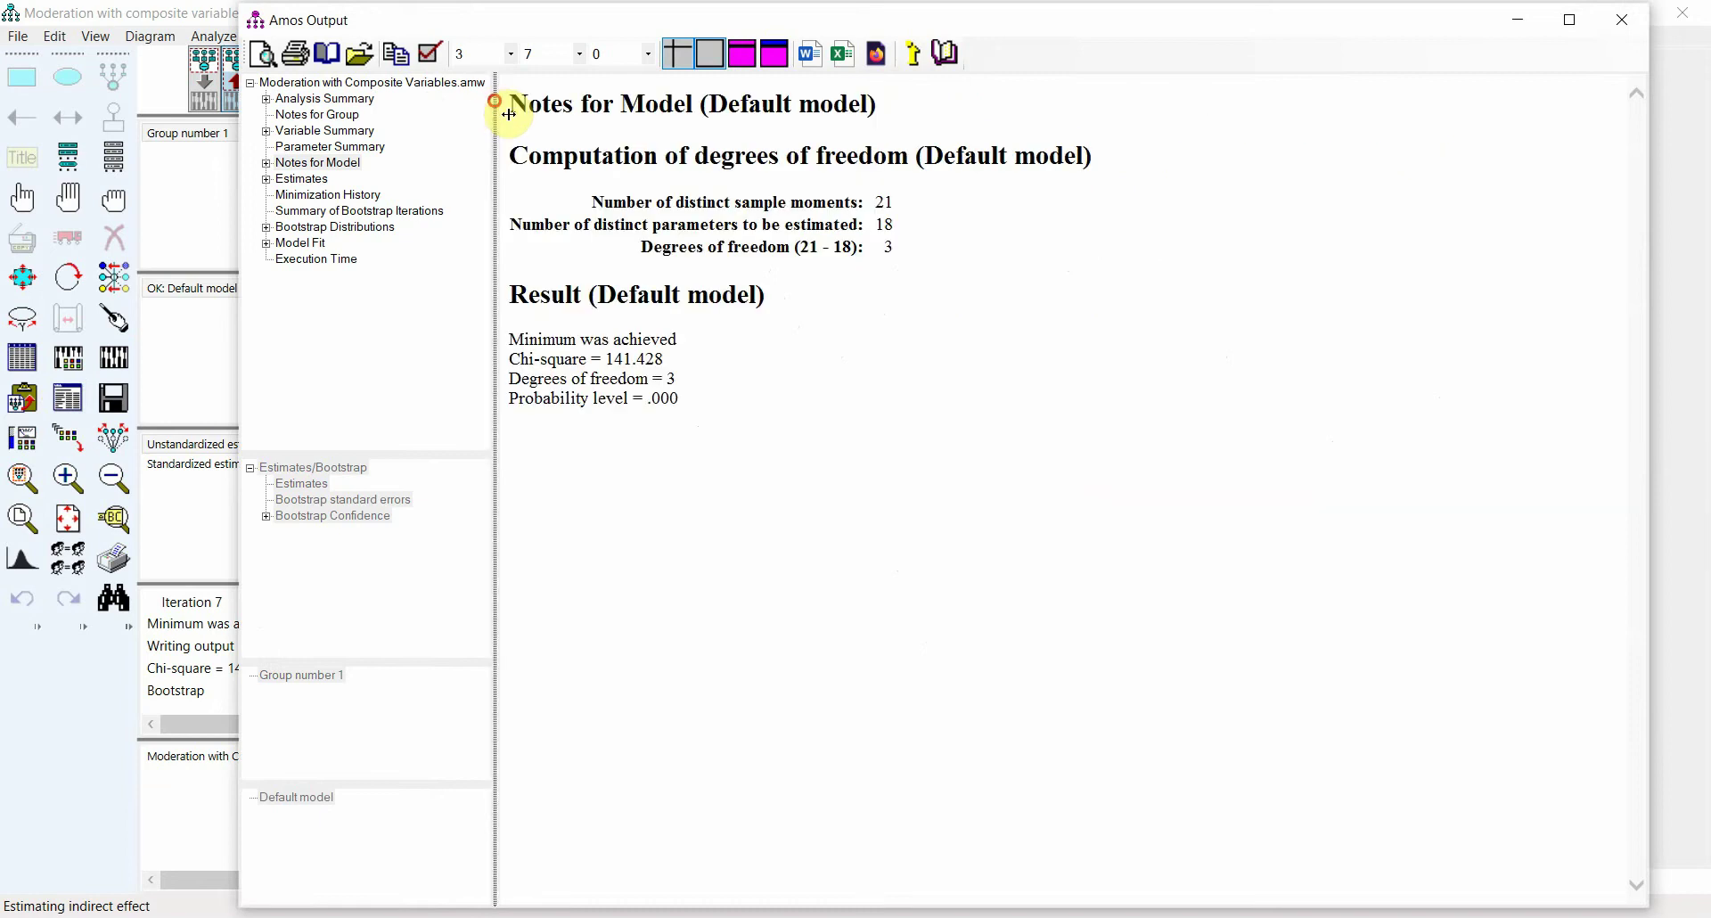
{"action": "left_click", "coordinate": [269, 179]}
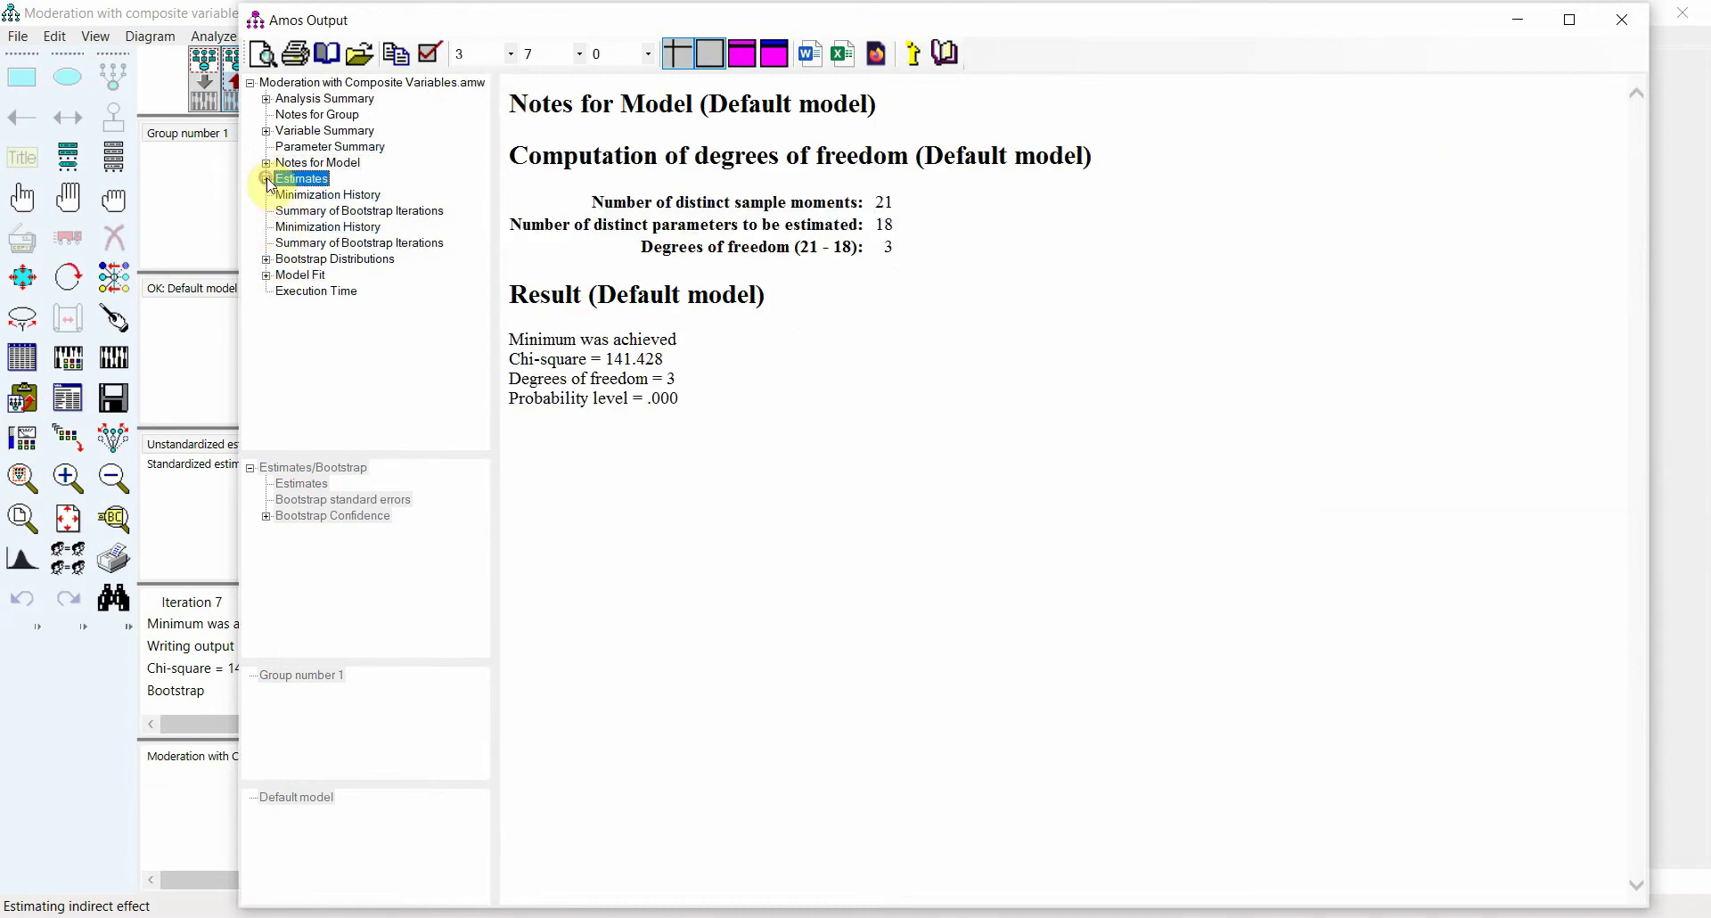
{"action": "left_click", "coordinate": [285, 196]}
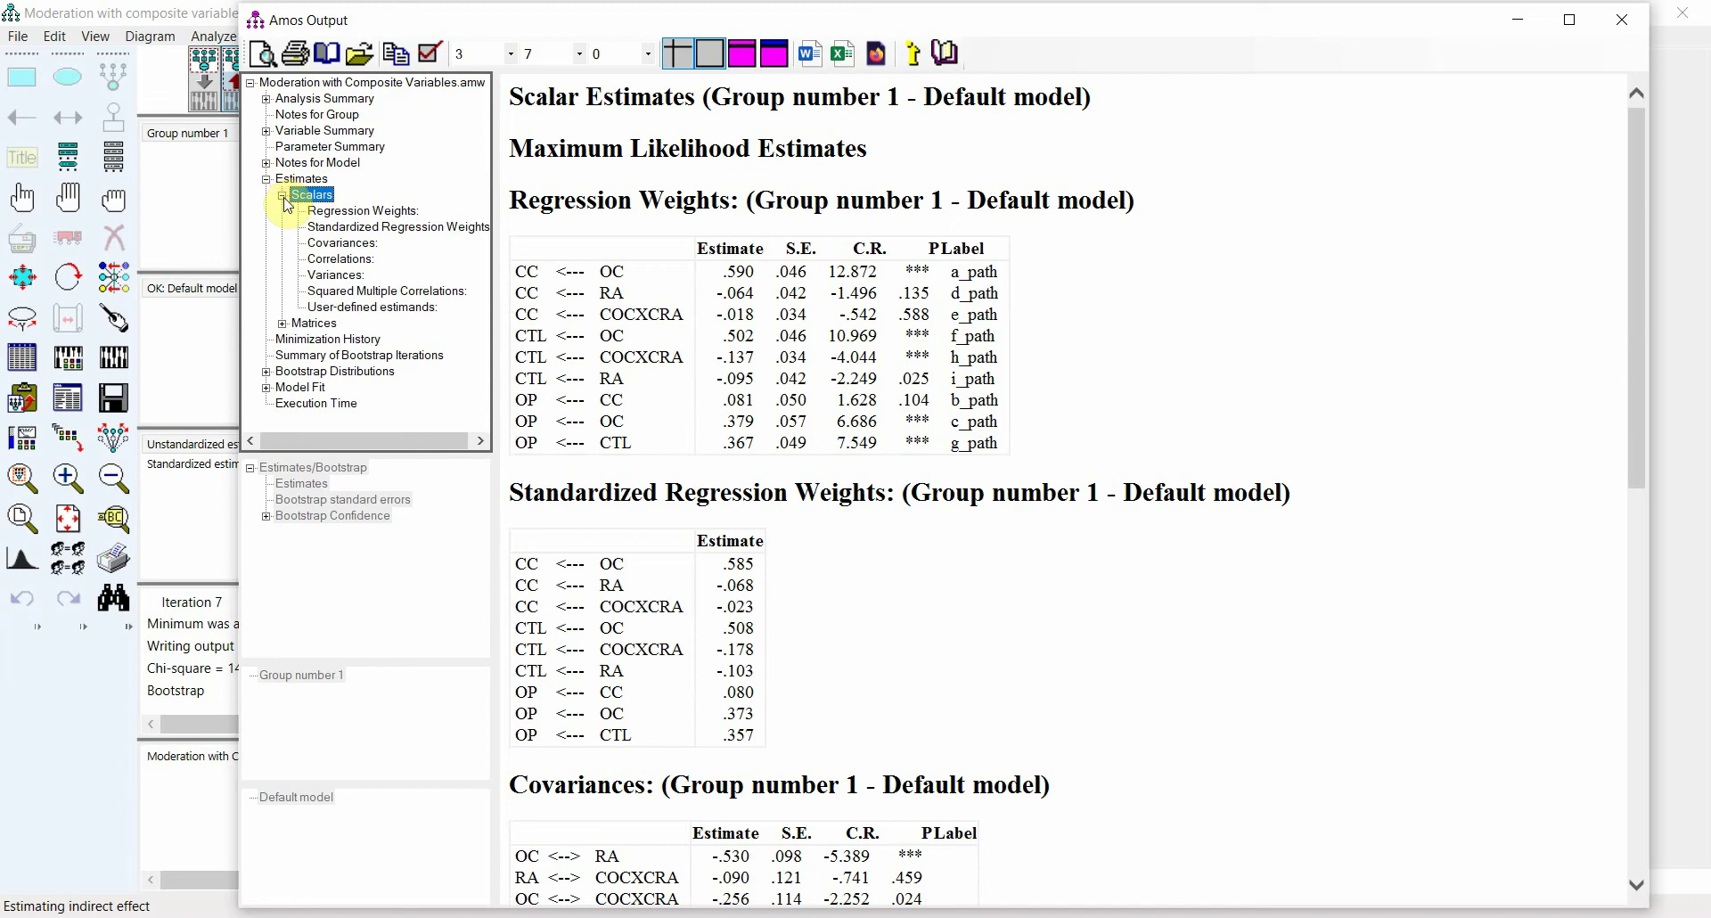
{"action": "left_click", "coordinate": [356, 305]}
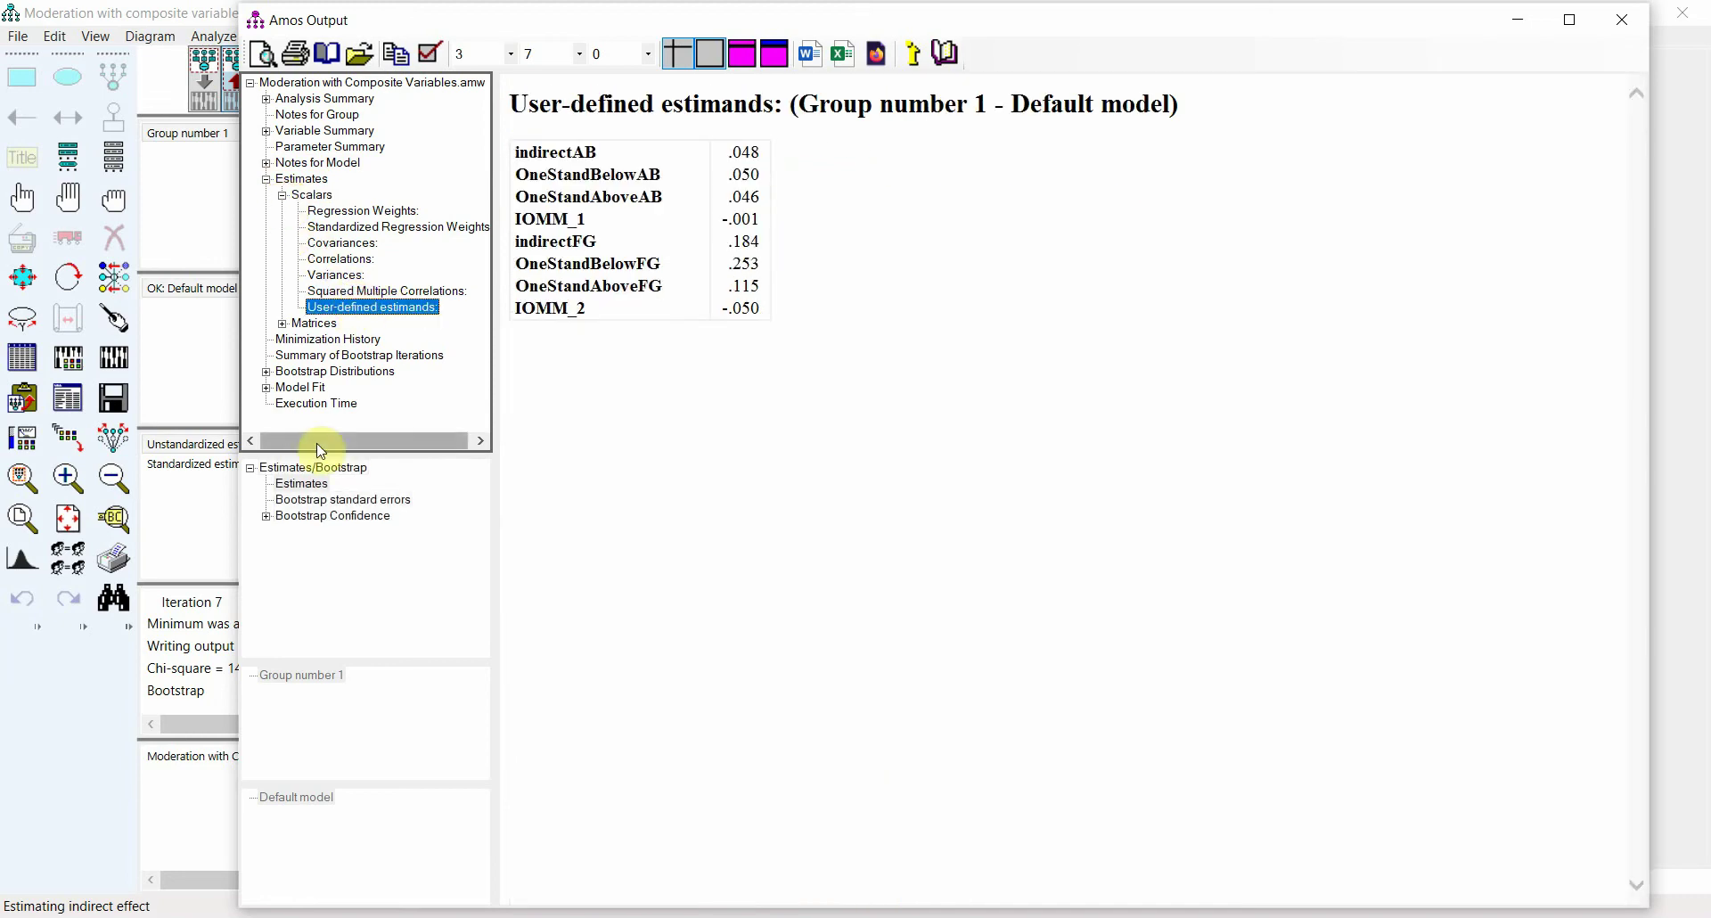
{"action": "left_click", "coordinate": [337, 486]}
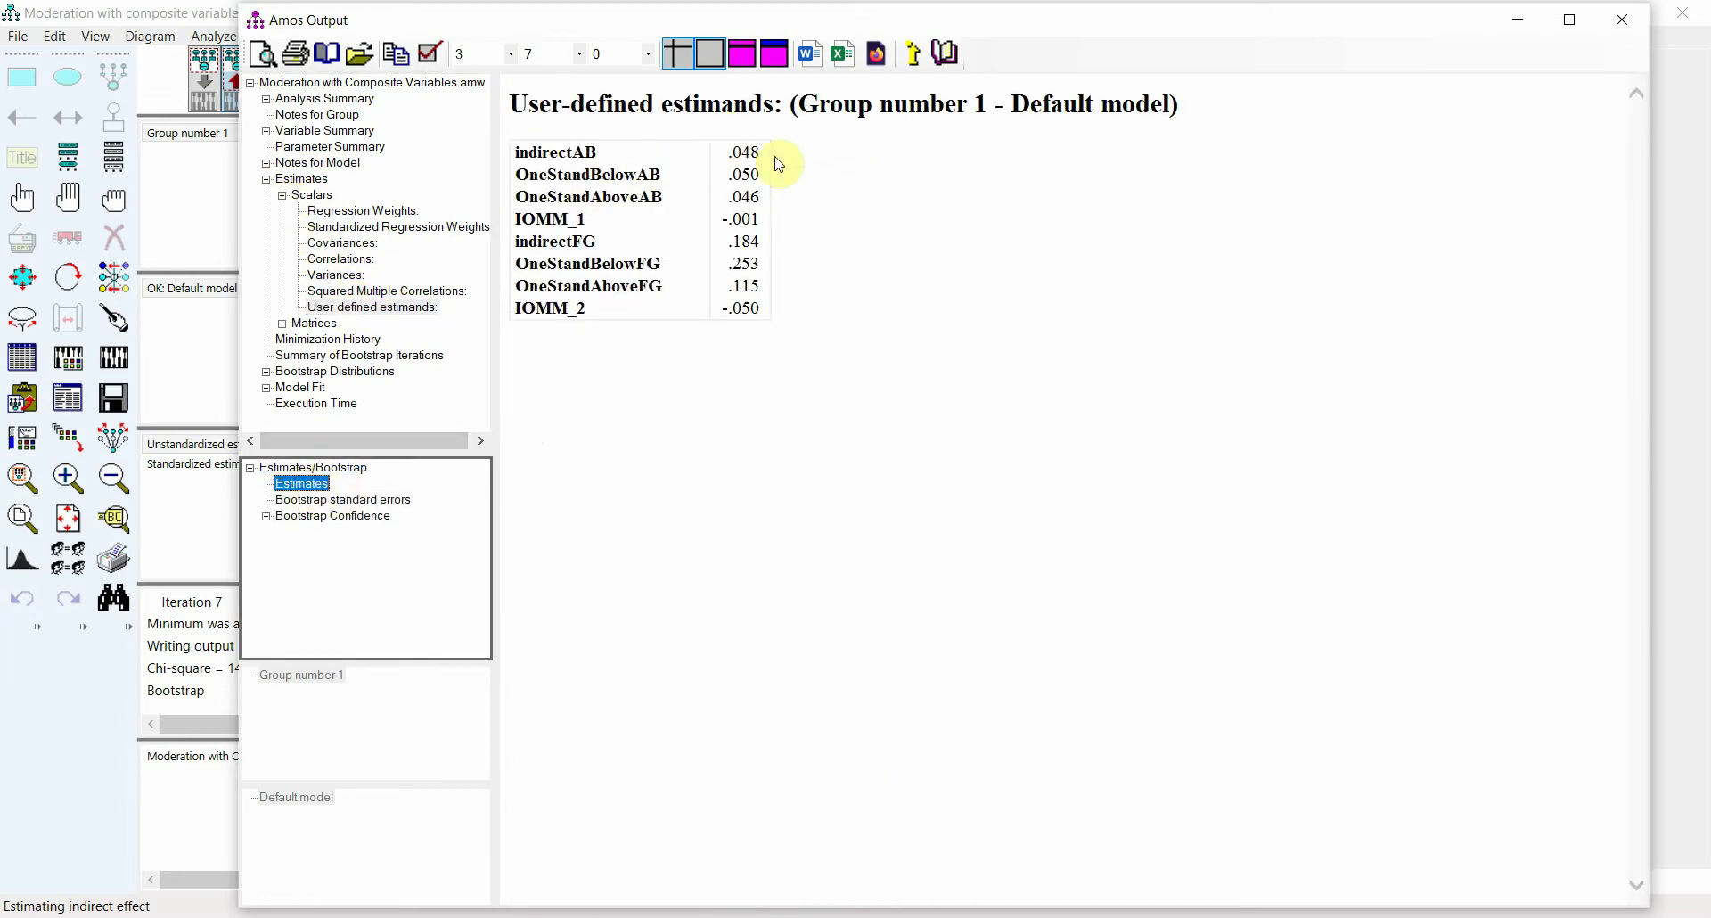
- Select and copy the IOMM_1 value -.001 and the IOMM_2 value -.050
{"action": "double_click", "coordinate": [736, 220]}
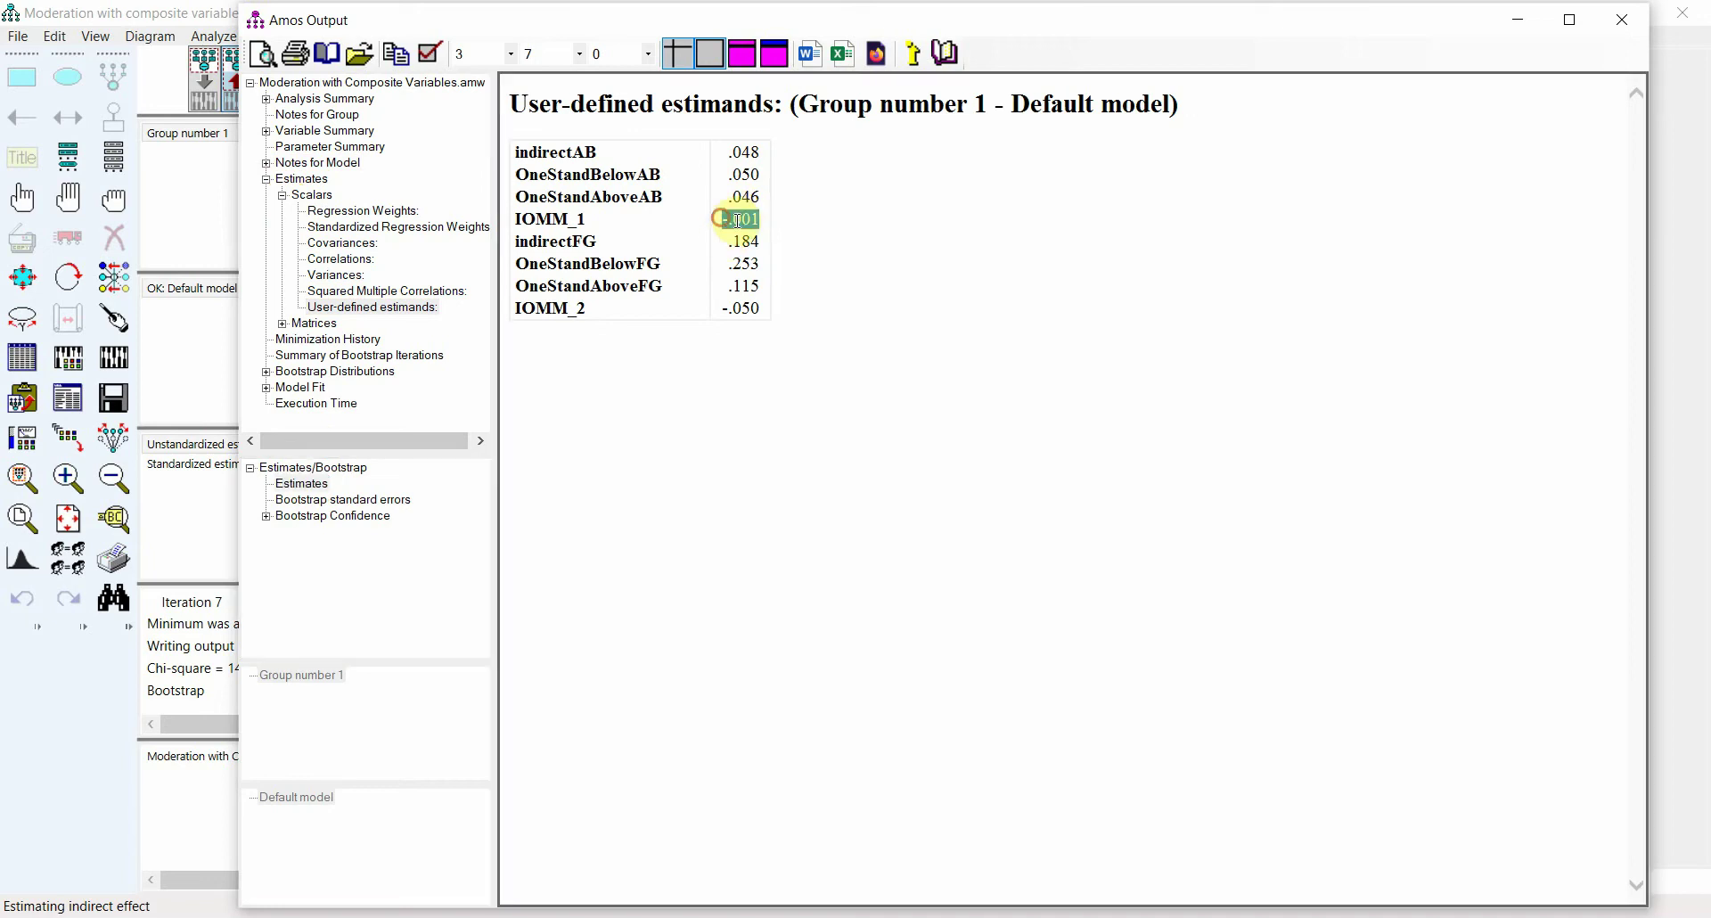
{"action": "key", "text": "ctrl+c"}
{"action": "left_click", "coordinate": [751, 312]}
{"action": "key", "text": "ctrl+c"}
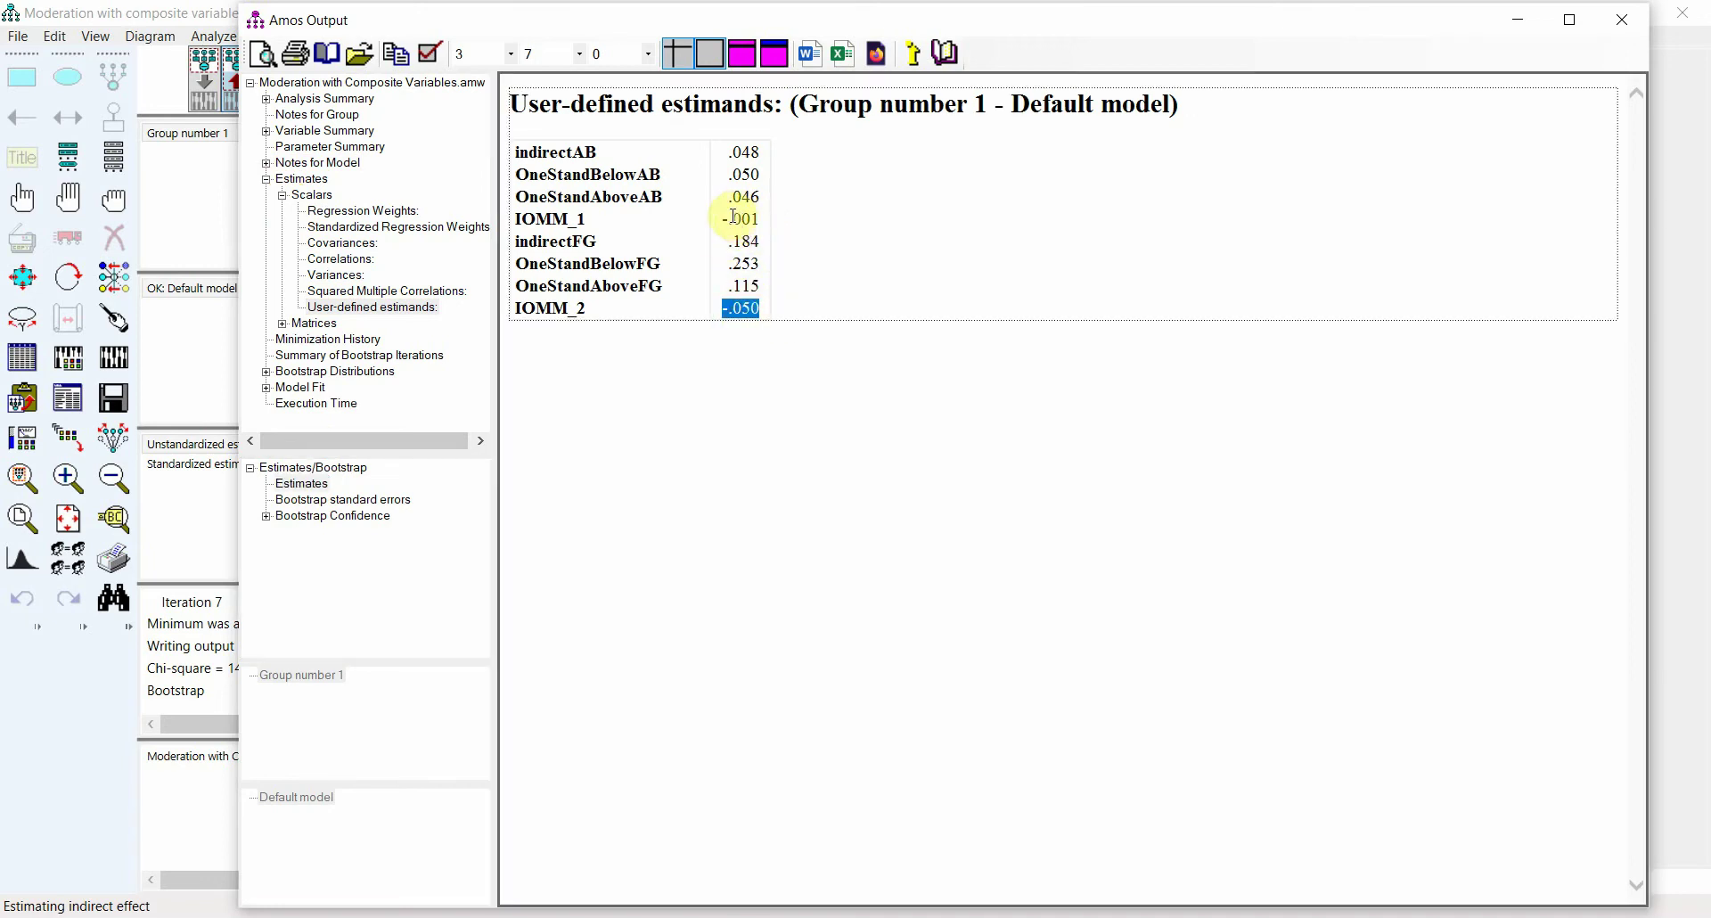
{"action": "left_click", "coordinate": [759, 311]}
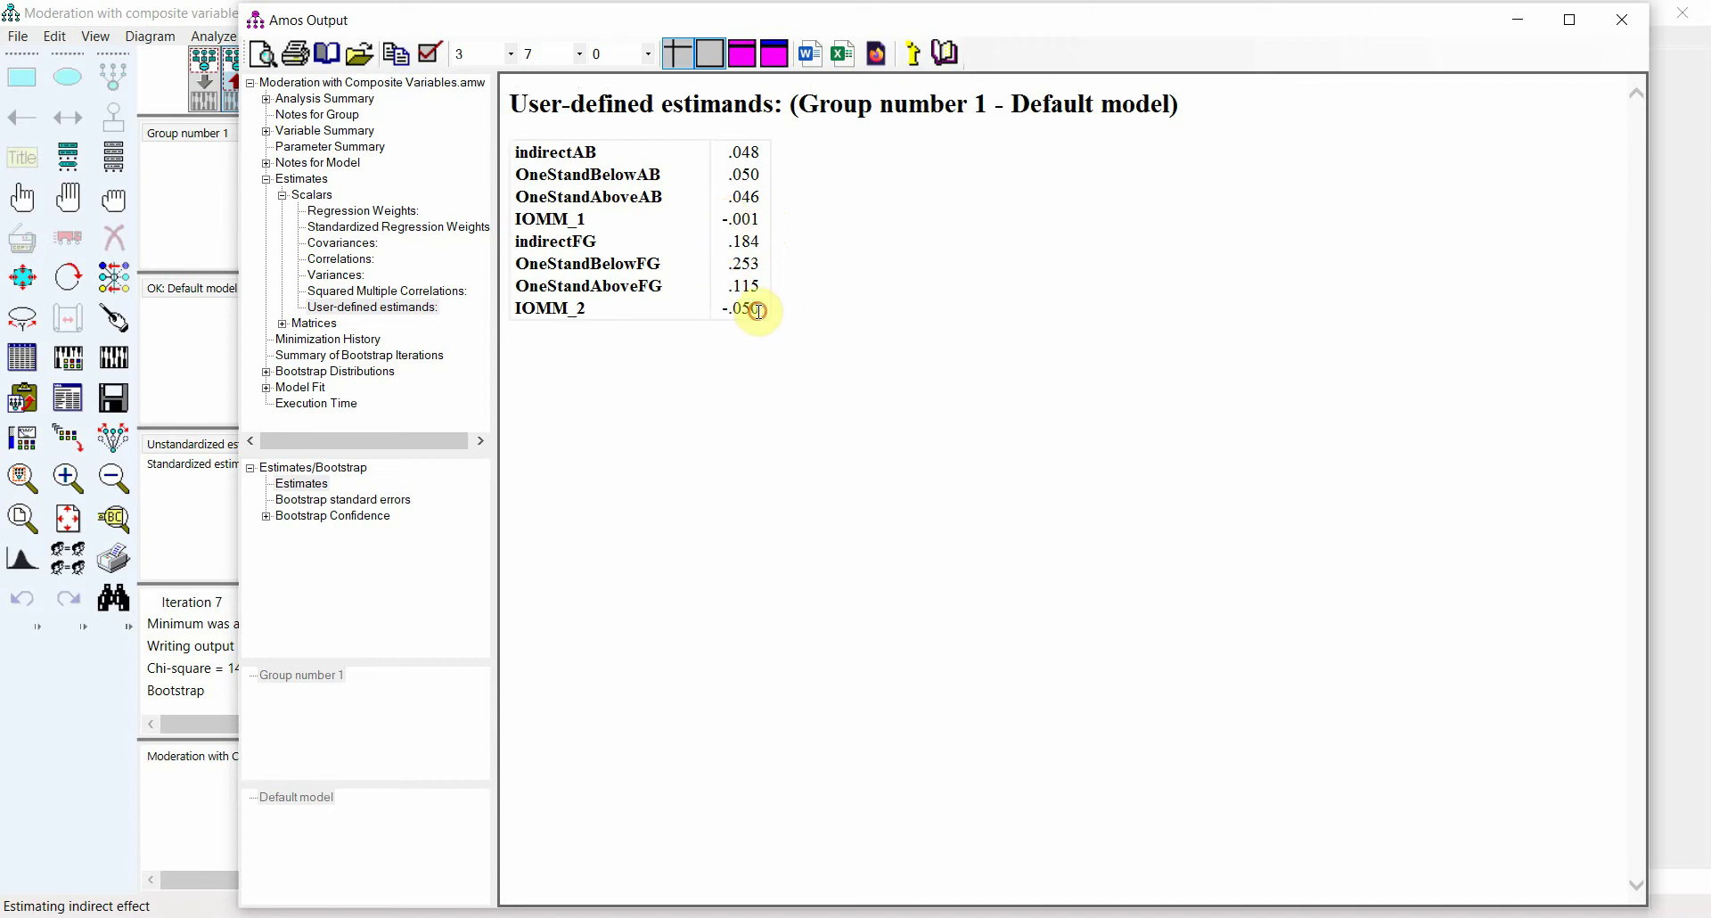
{"action": "key", "text": "ctrl+c"}
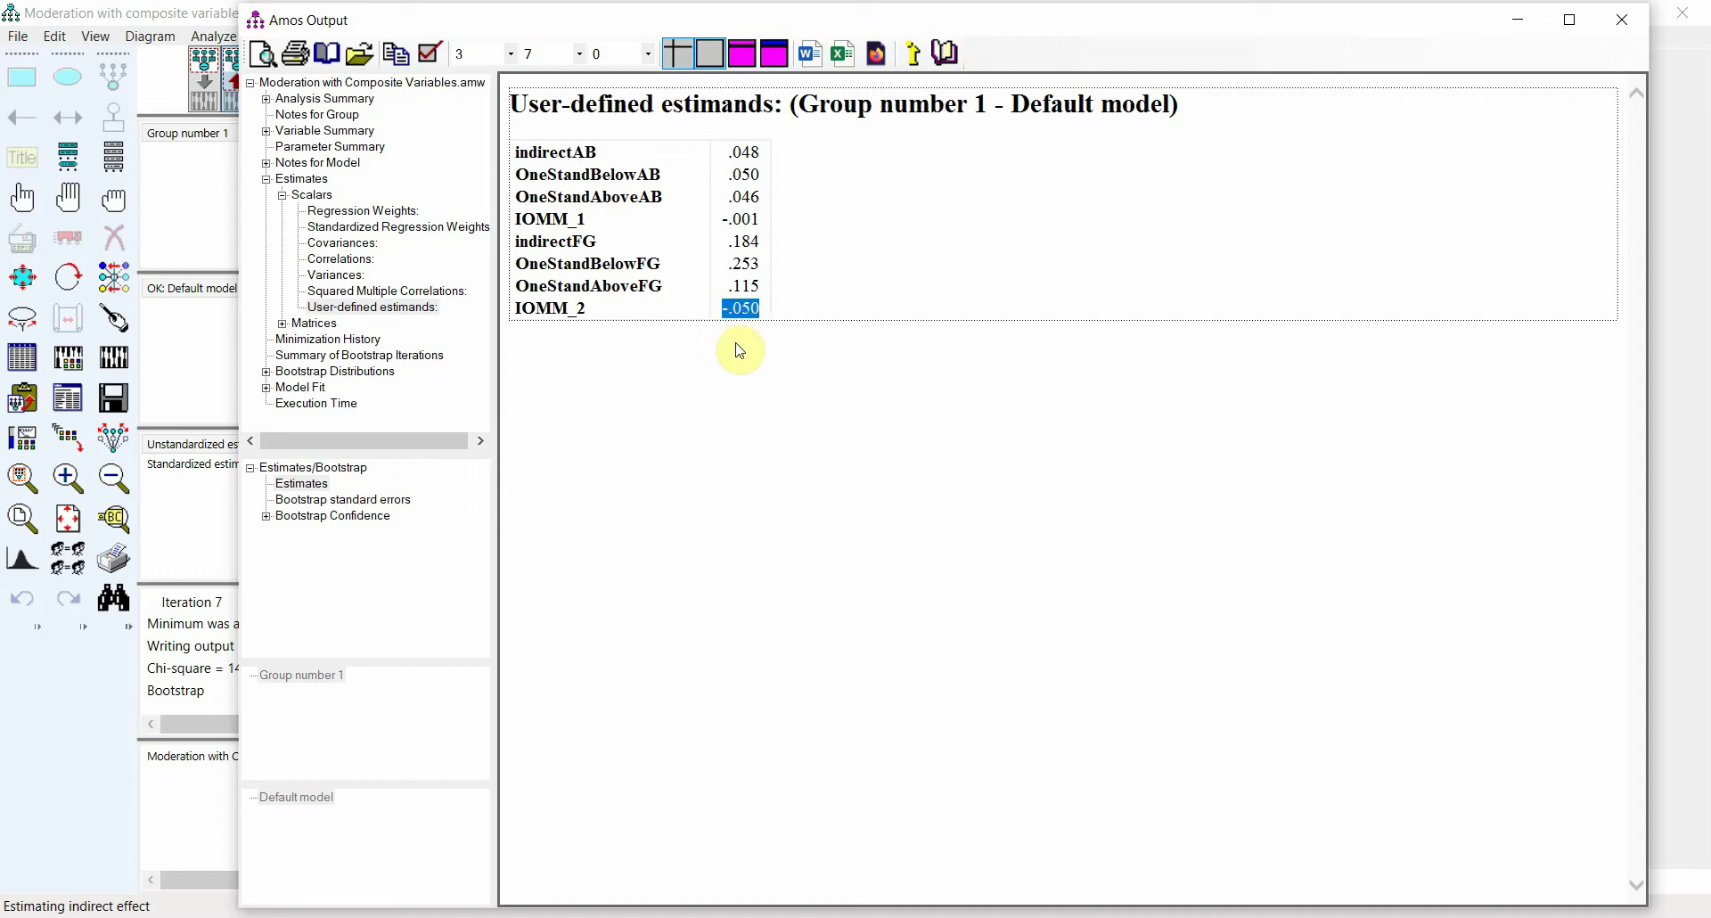
{"action": "left_click", "coordinate": [718, 365]}
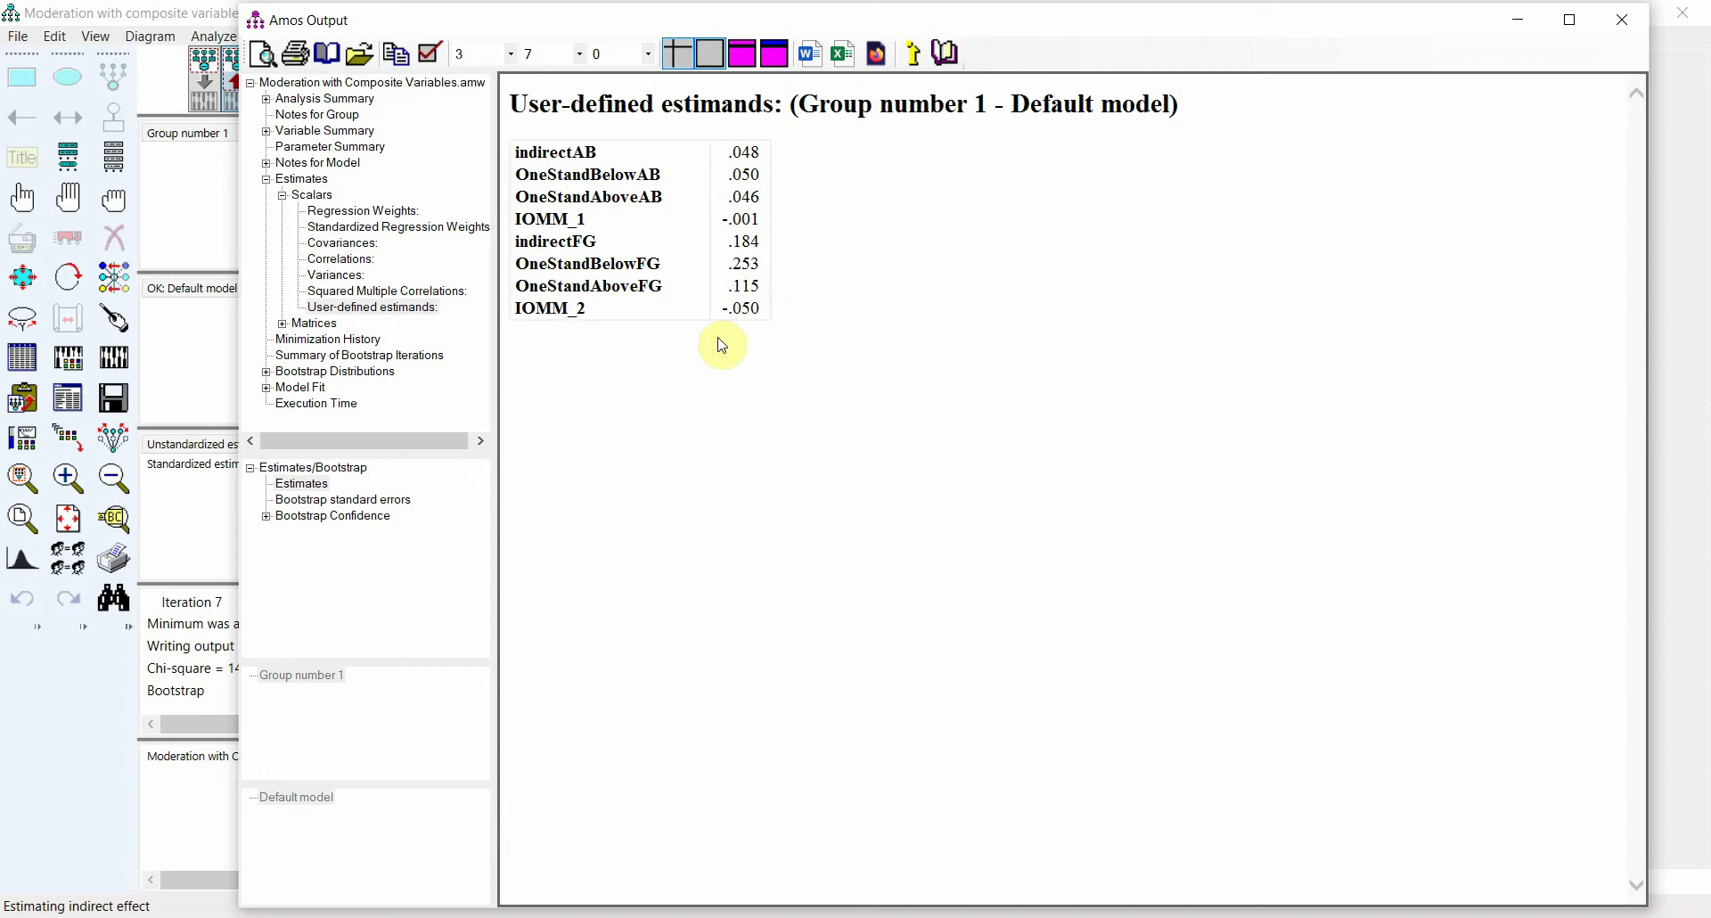
{"action": "left_click_drag", "start_coordinate": [757, 308], "coordinate": [720, 309]}
{"action": "left_click_drag", "start_coordinate": [722, 221], "coordinate": [753, 225]}
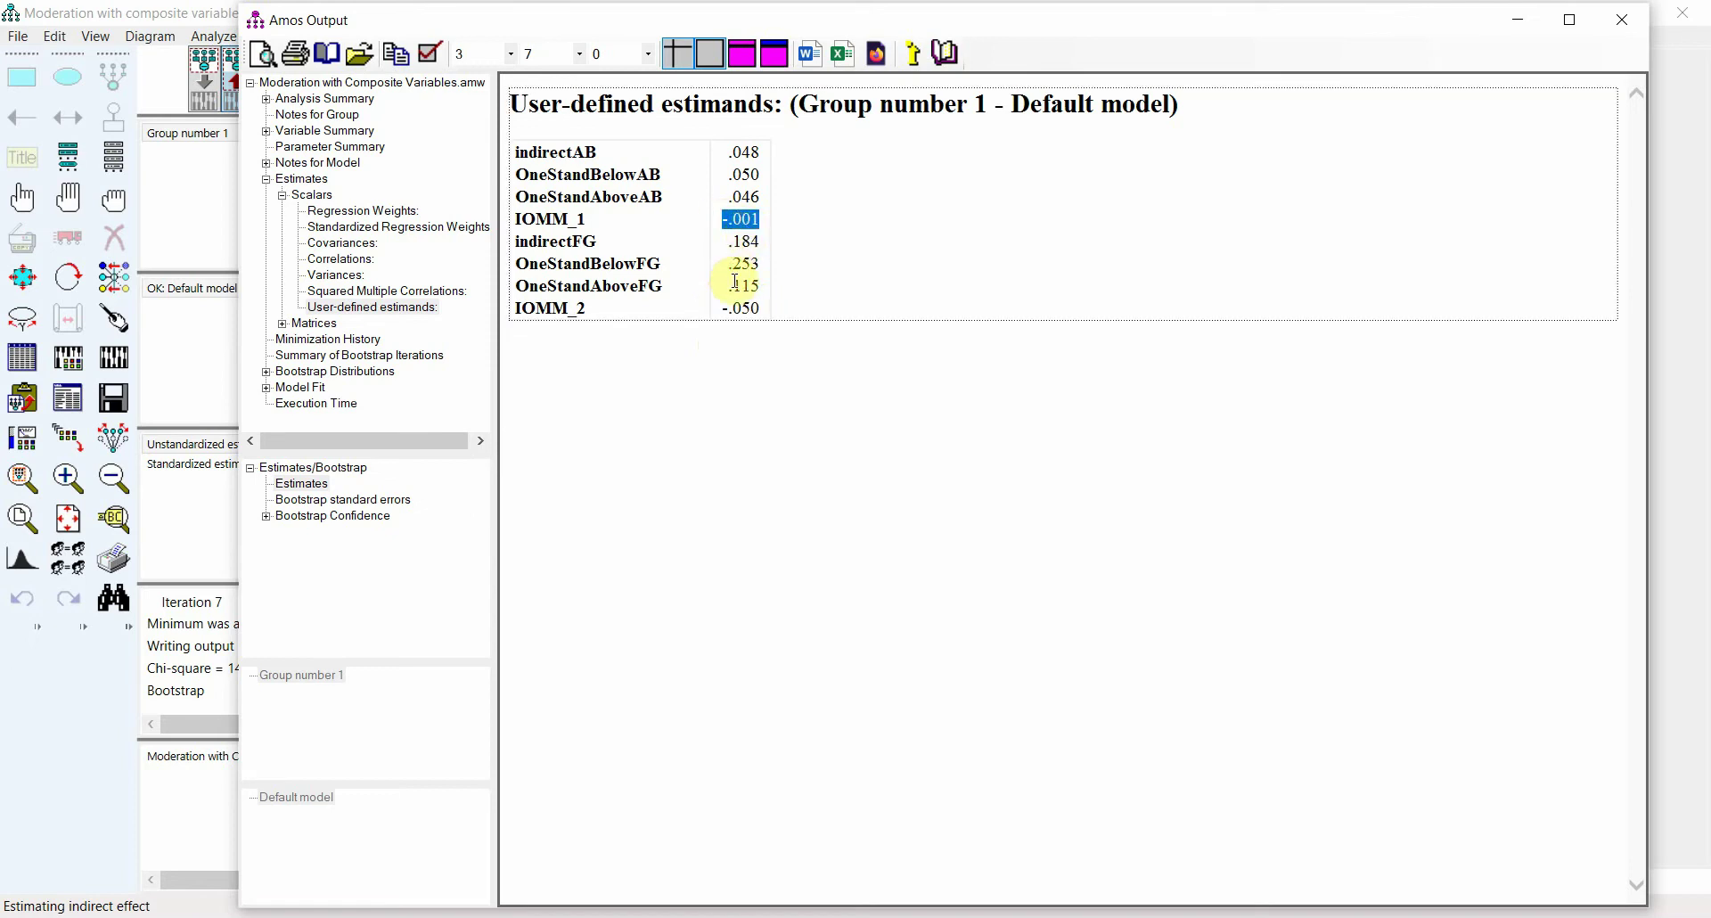
{"action": "left_click", "coordinate": [669, 200]}
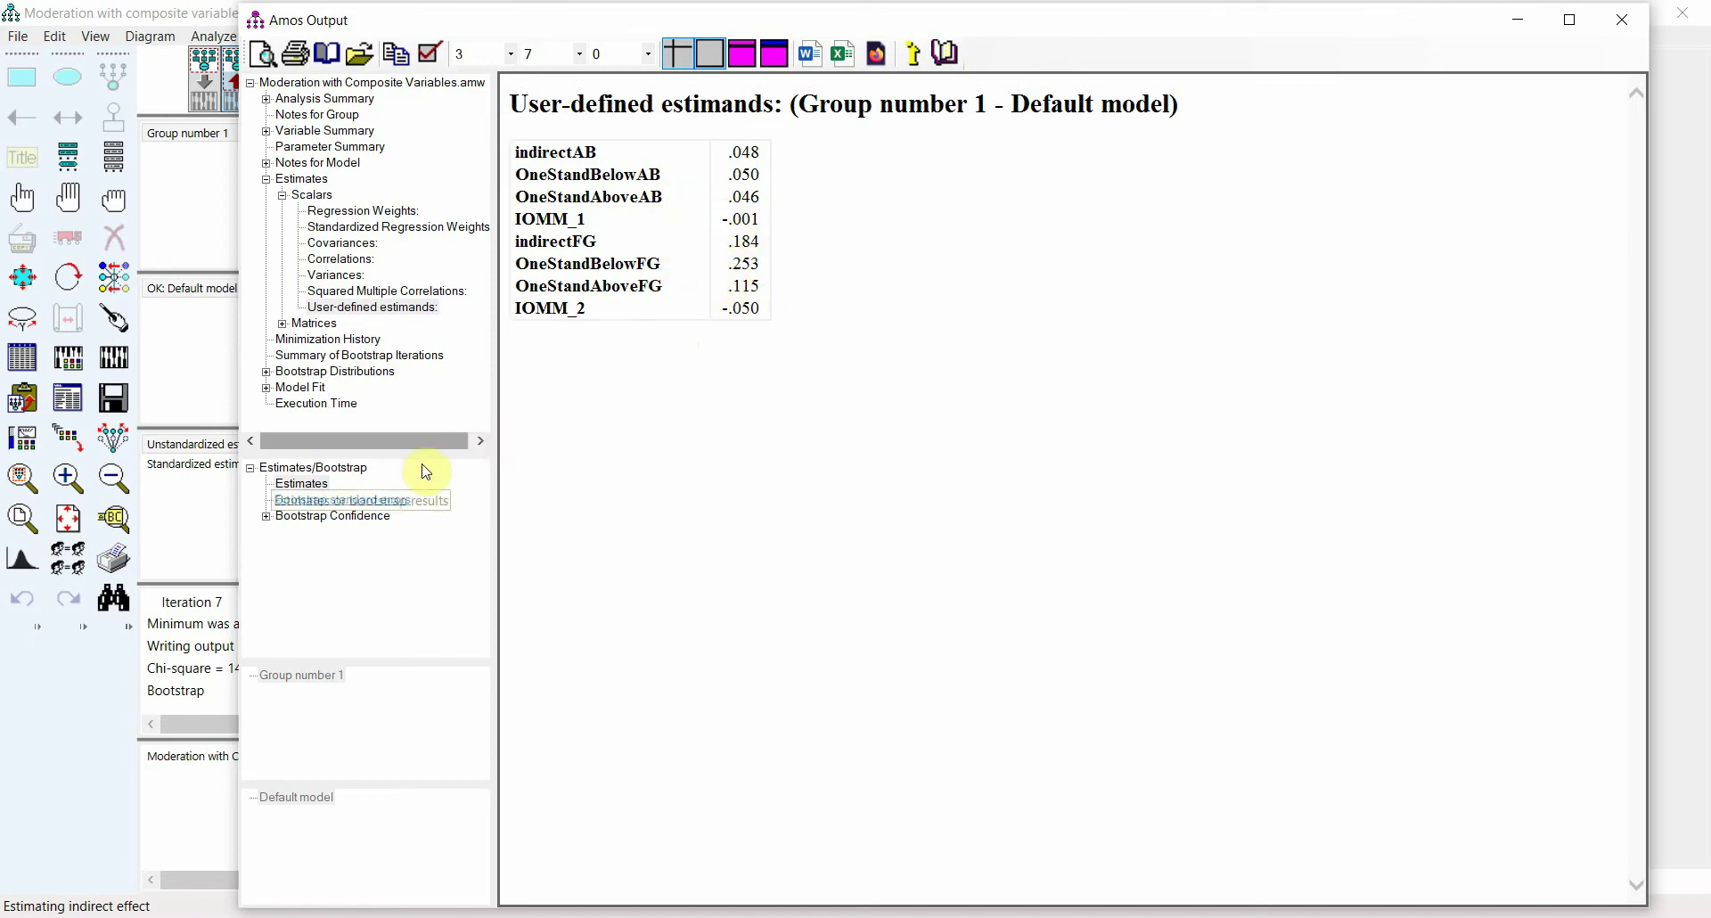
- Show the estimands' bias-corrected percentile bootstrap intervals and place the output window left of the diagram
{"action": "left_click", "coordinate": [265, 515]}
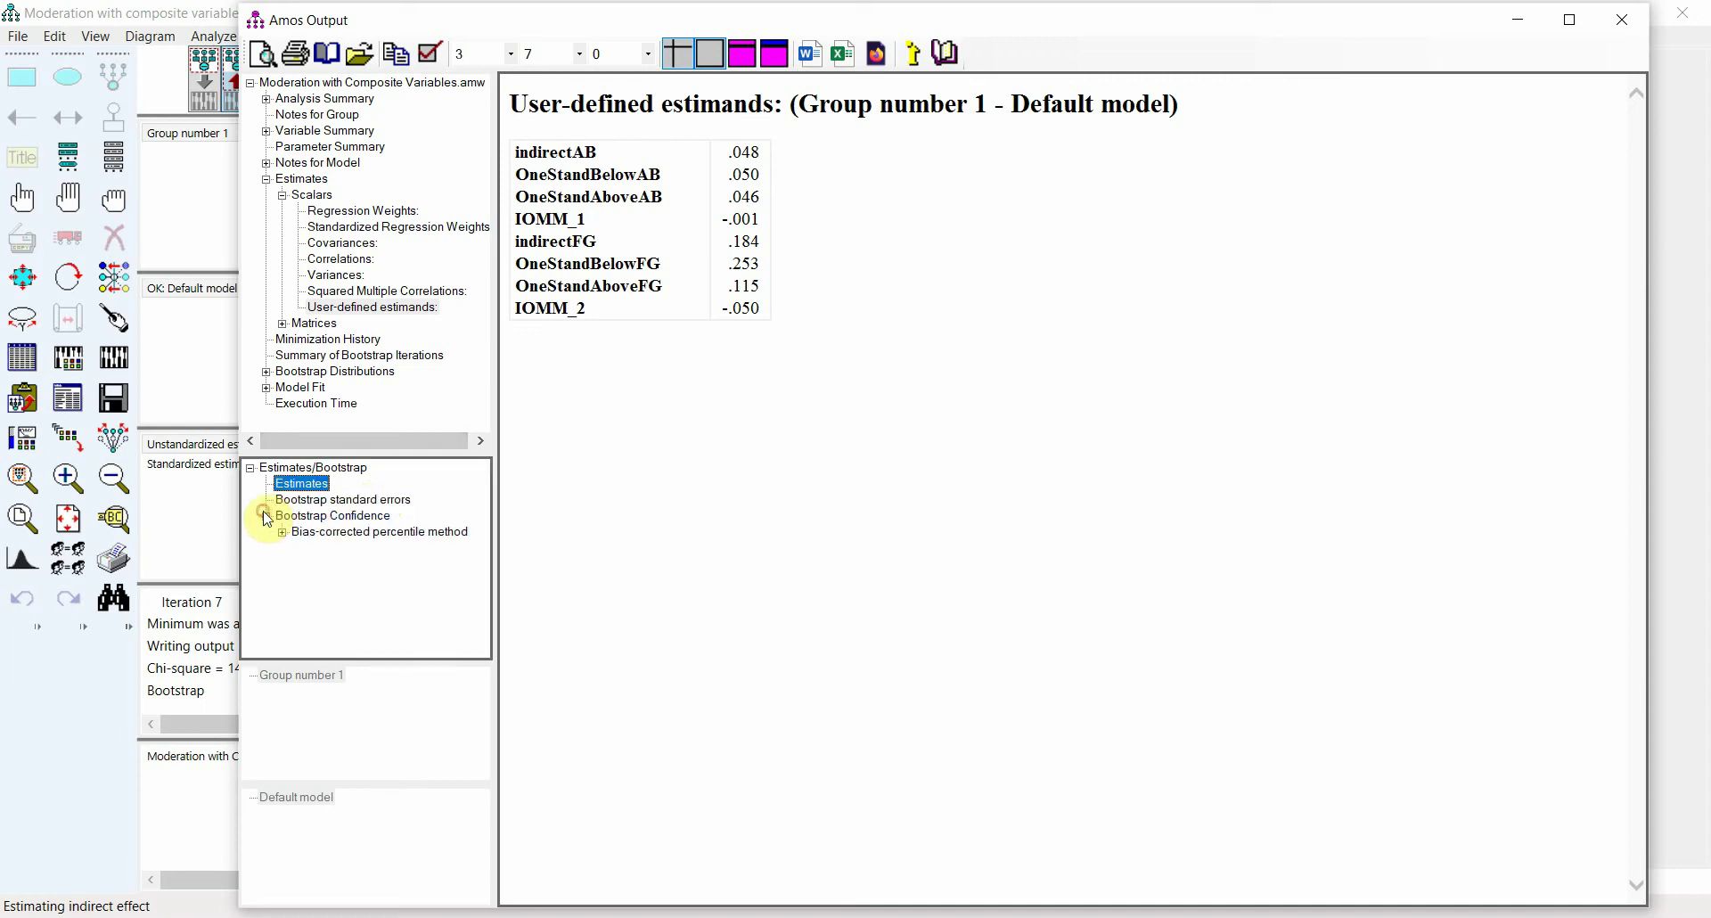
{"action": "left_click", "coordinate": [311, 535]}
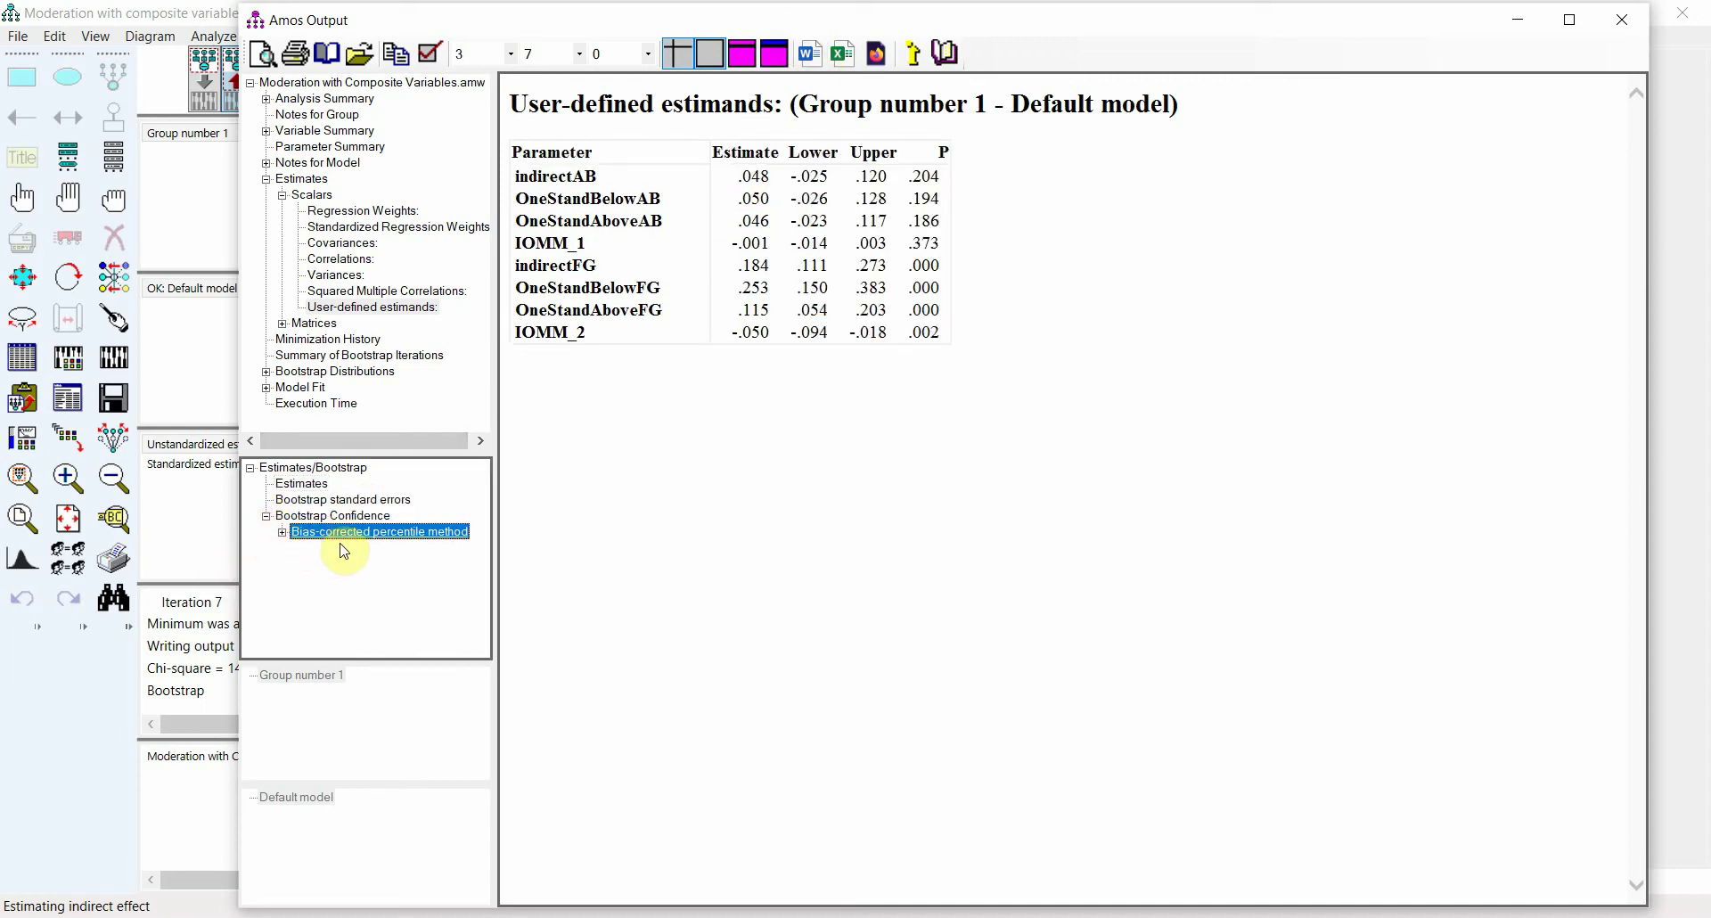
{"action": "left_click", "coordinate": [737, 176]}
{"action": "left_click_drag", "start_coordinate": [736, 176], "coordinate": [975, 179]}
{"action": "left_click", "coordinate": [984, 160]}
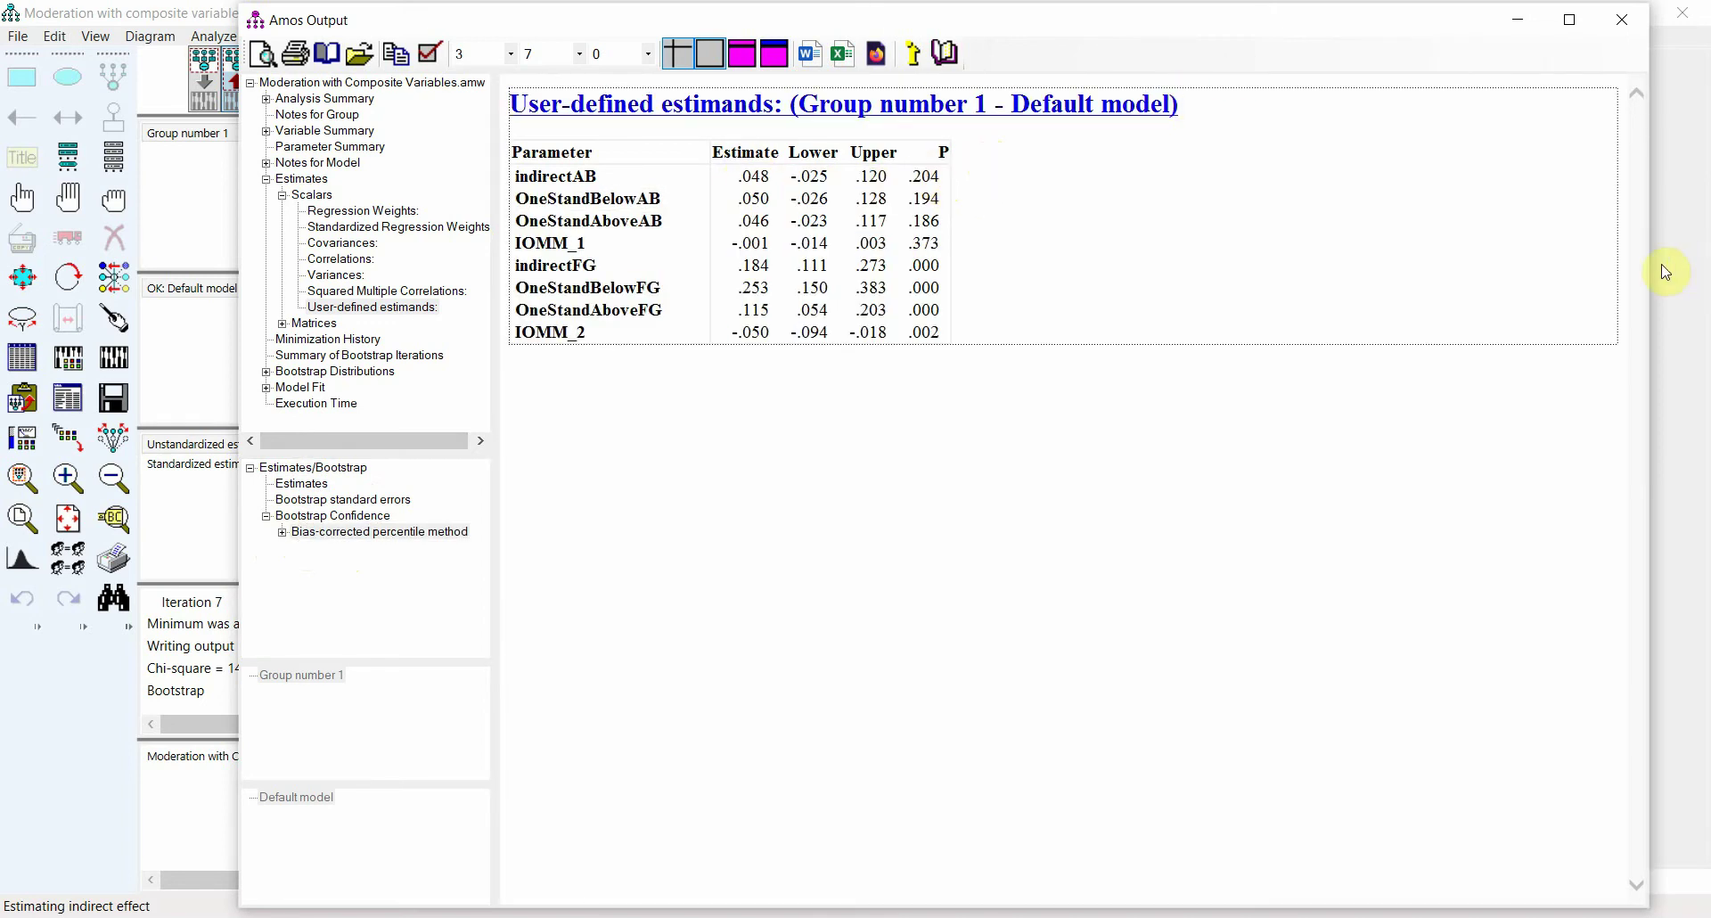
{"action": "left_click_drag", "start_coordinate": [1656, 263], "coordinate": [858, 256]}
{"action": "left_click_drag", "start_coordinate": [474, 21], "coordinate": [245, 22]}
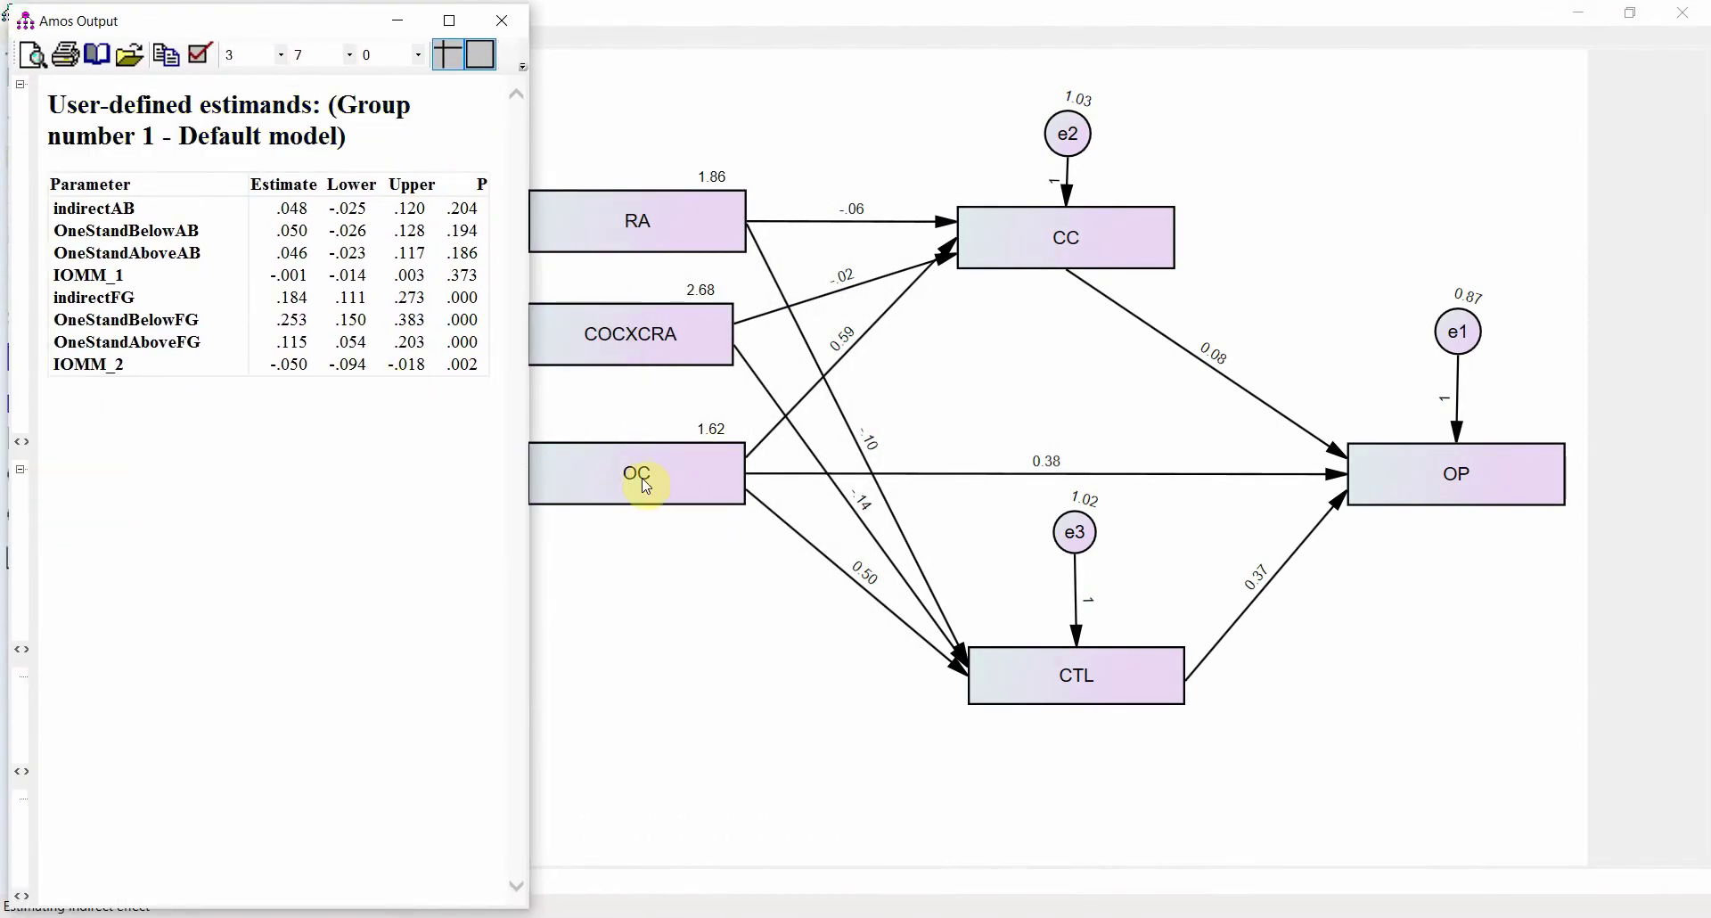